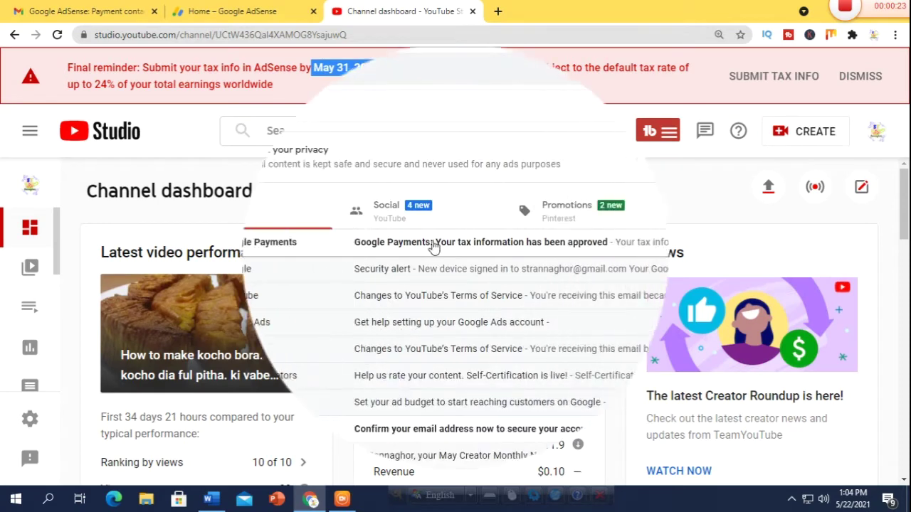
# Step: Open the Google Payments tax email and reload the YouTube Studio dashboard to reach the tax reminder
pyautogui.click(427, 244)
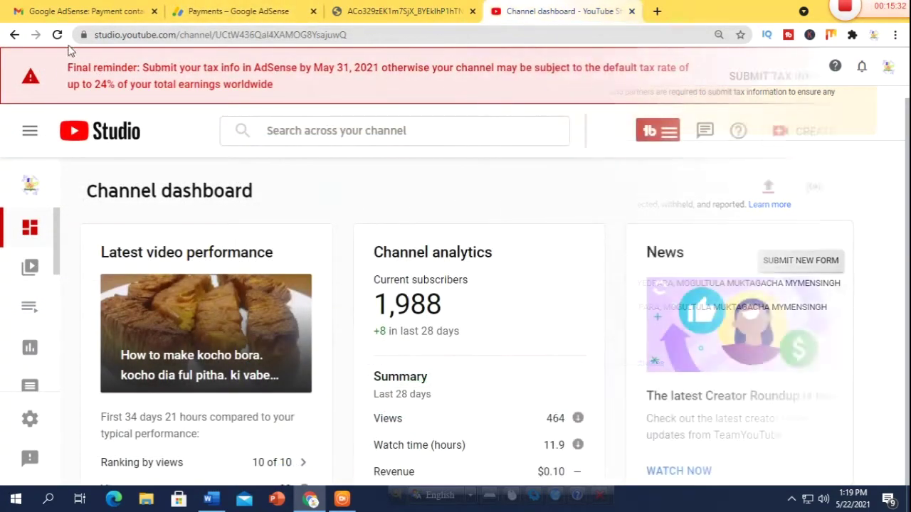
pyautogui.click(59, 34)
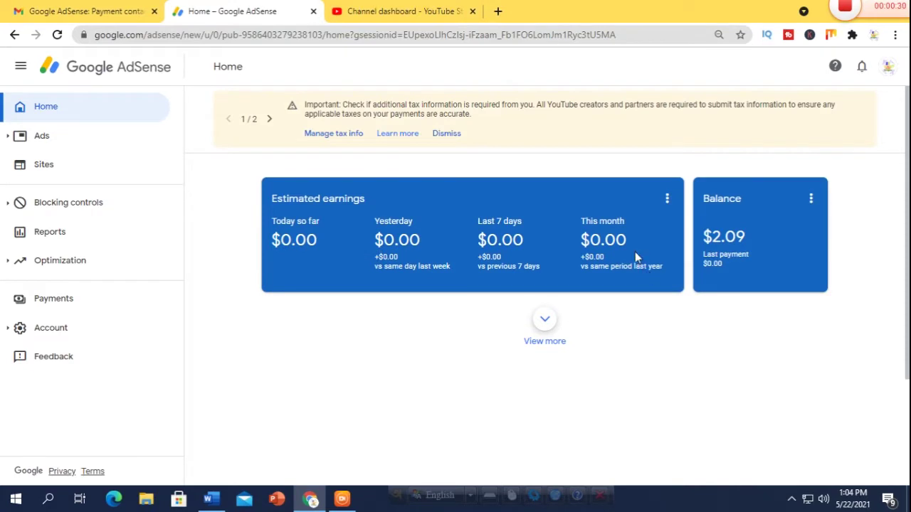
# Step: Go to Manage tax info and begin adding United States tax info
pyautogui.click(342, 137)
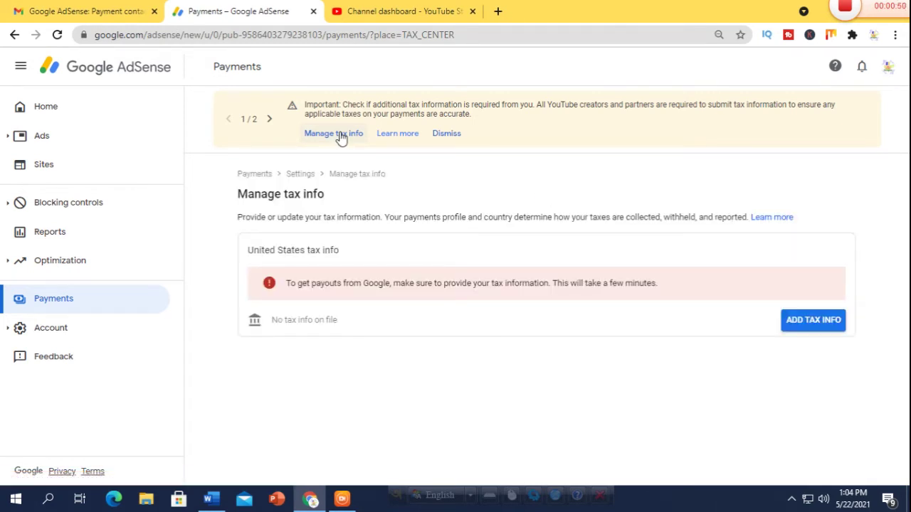
pyautogui.click(826, 322)
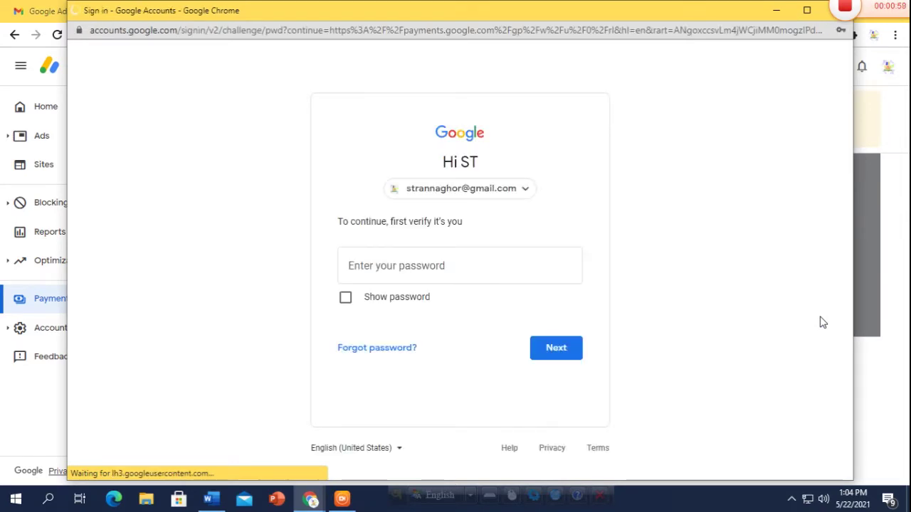
# Step: Fill in the saved Google account password and submit it to verify identity
pyautogui.click(355, 269)
pyautogui.click(360, 319)
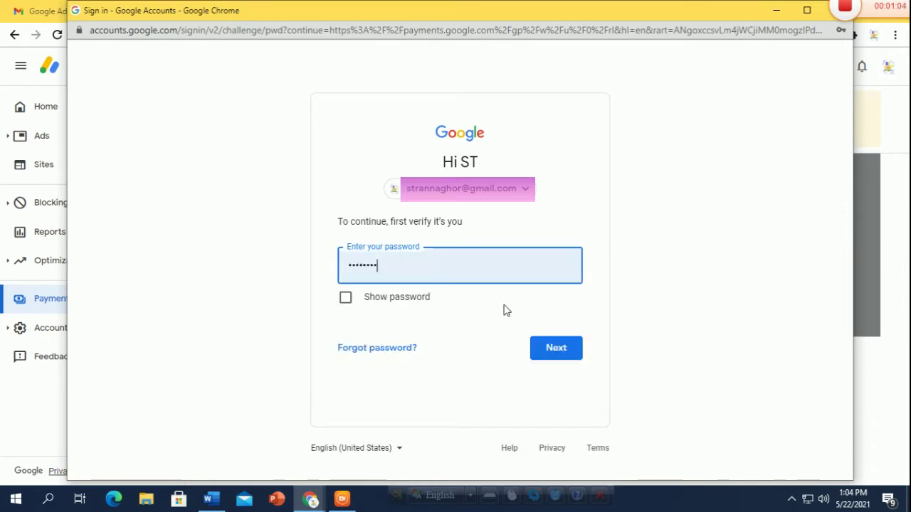
pyautogui.click(560, 350)
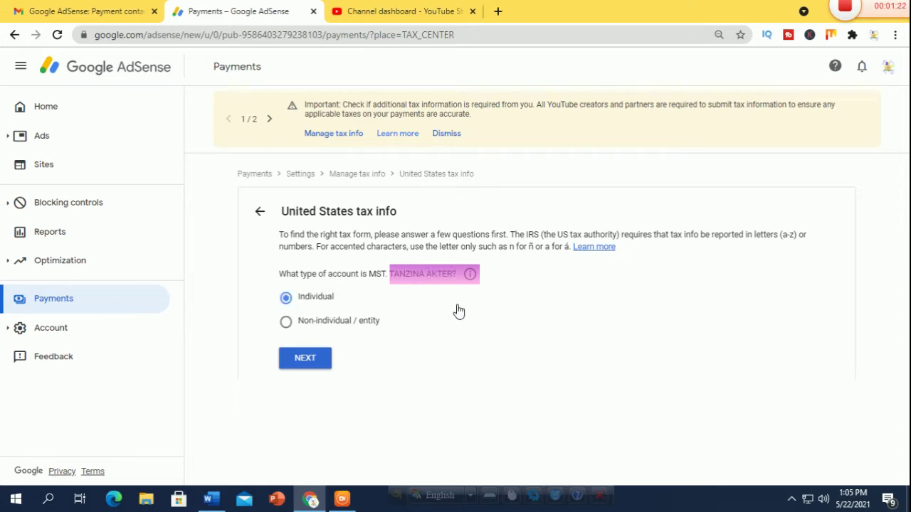
# Step: Continue as an Individual, answer No to US citizen or resident, and select the W-8BEN form
pyautogui.click(308, 361)
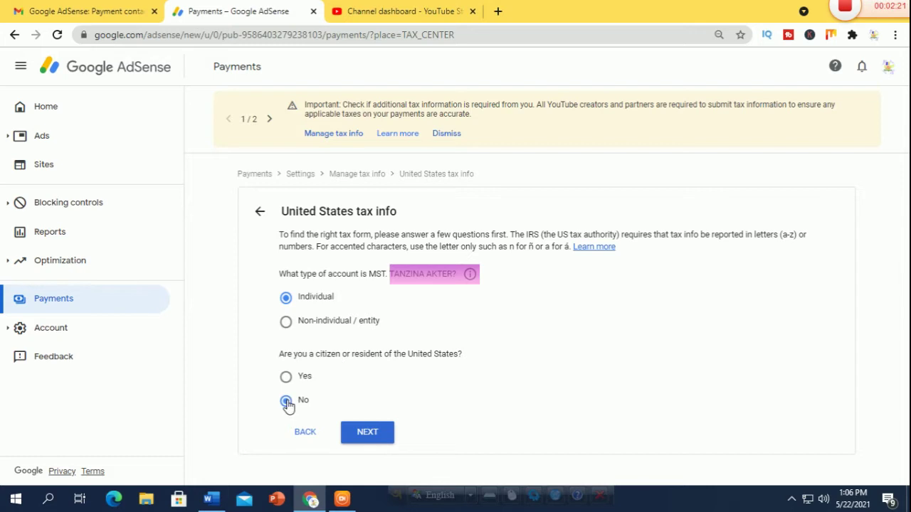
pyautogui.click(368, 434)
pyautogui.scroll(-1, 487, 378)
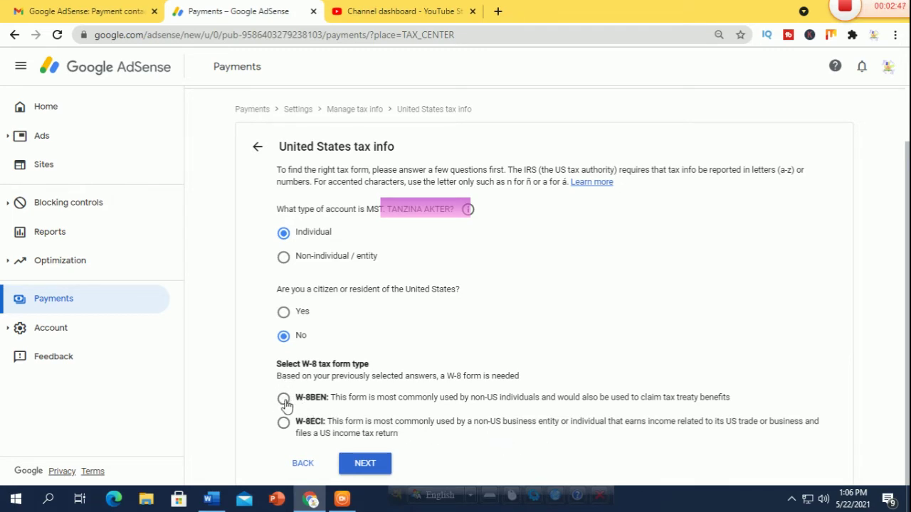
pyautogui.click(284, 400)
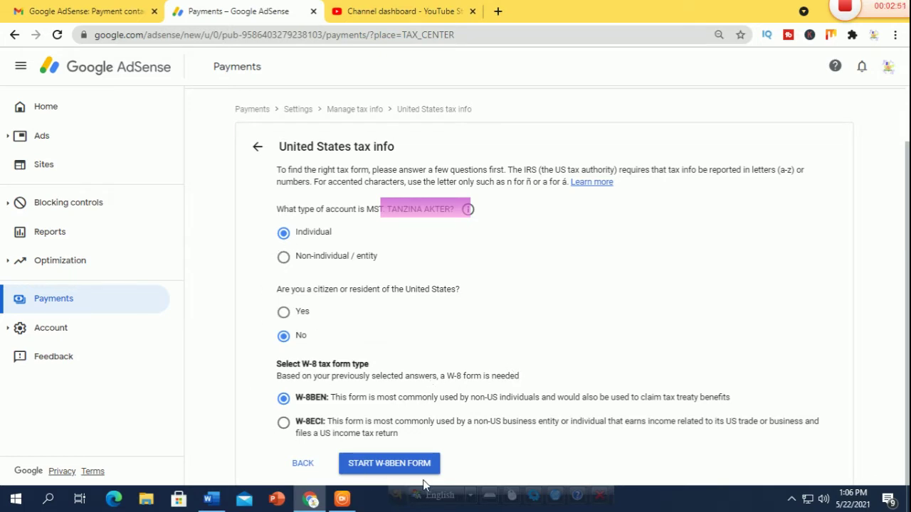
# Step: Start the W-8BEN form and choose Bangladesh as the country of citizenship
pyautogui.click(392, 468)
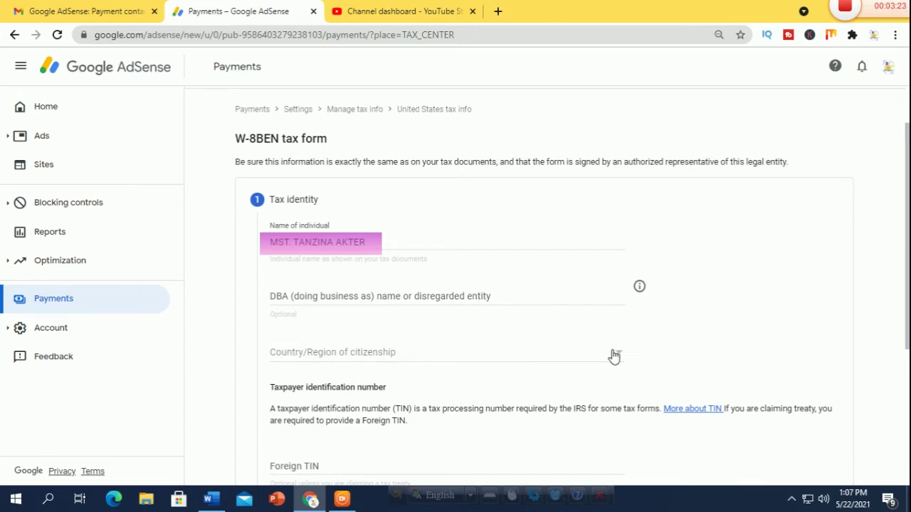
pyautogui.click(427, 356)
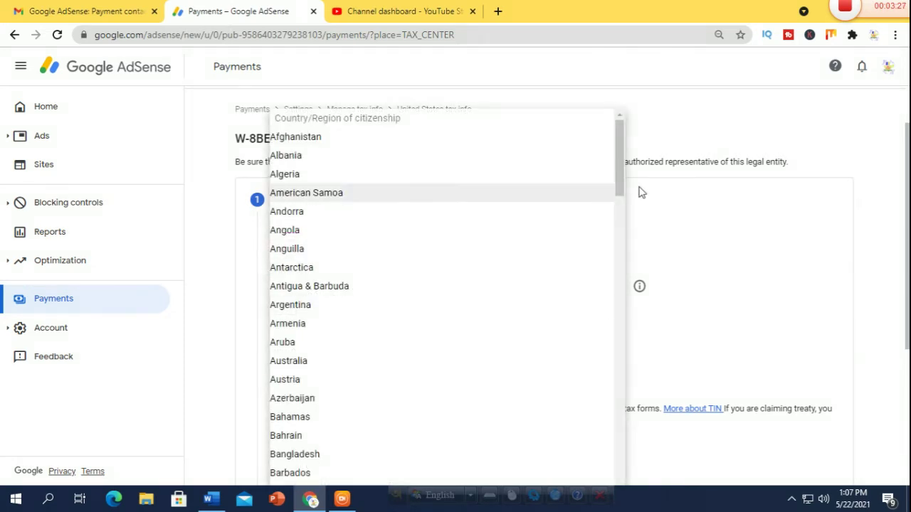
pyautogui.moveTo(620, 195); pyautogui.dragTo(625, 230)
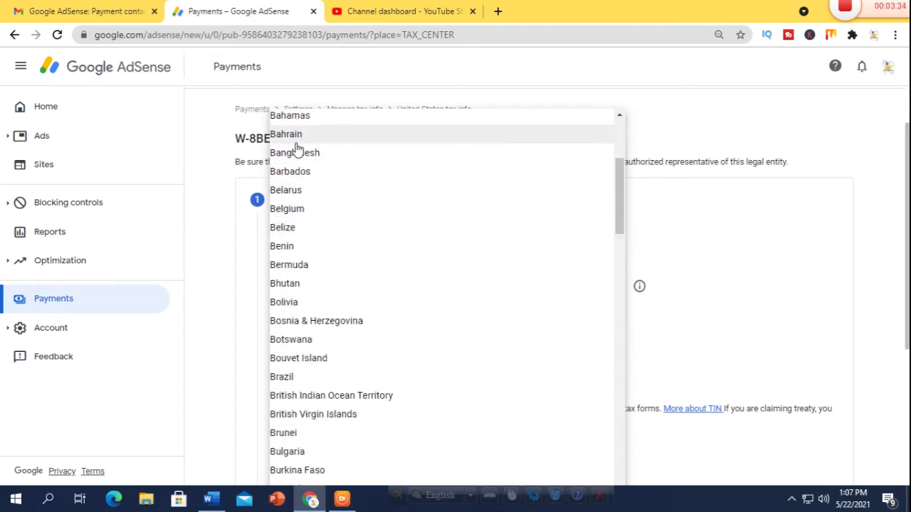
pyautogui.click(301, 152)
pyautogui.scroll(-2, 479, 324)
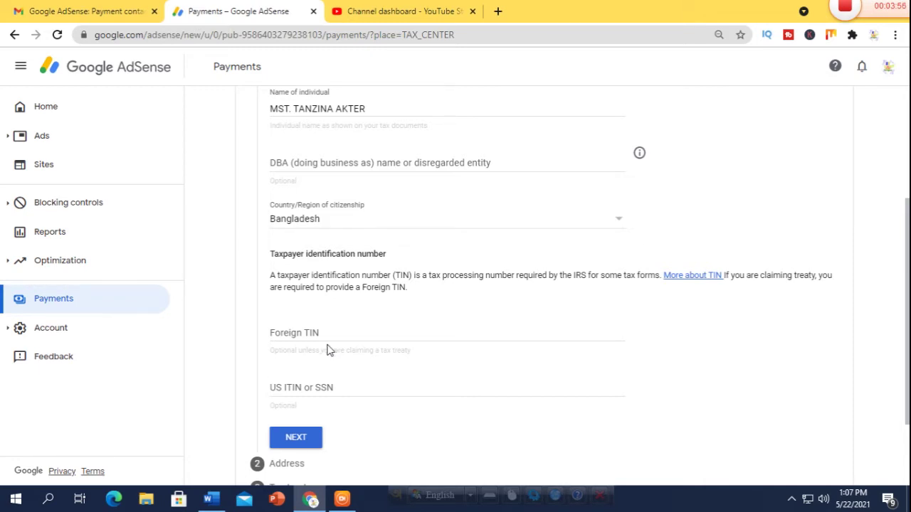
pyautogui.scroll(-2, 345, 441)
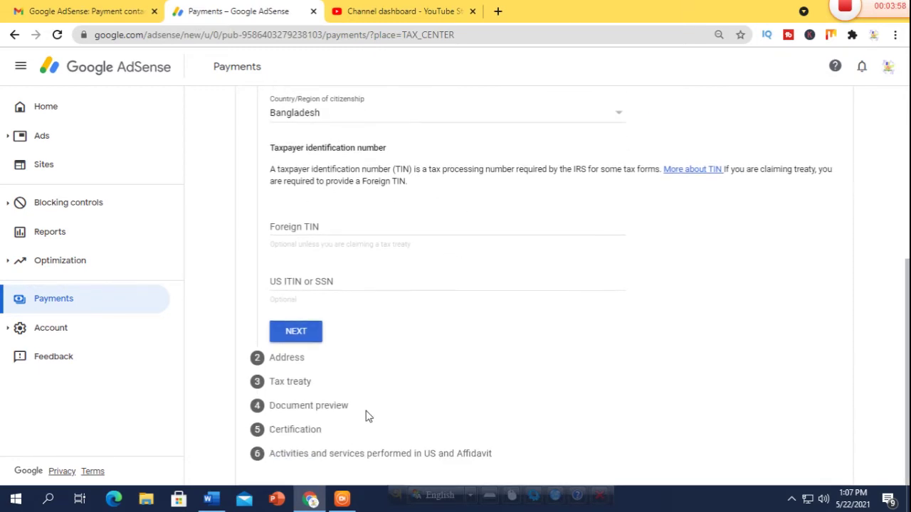
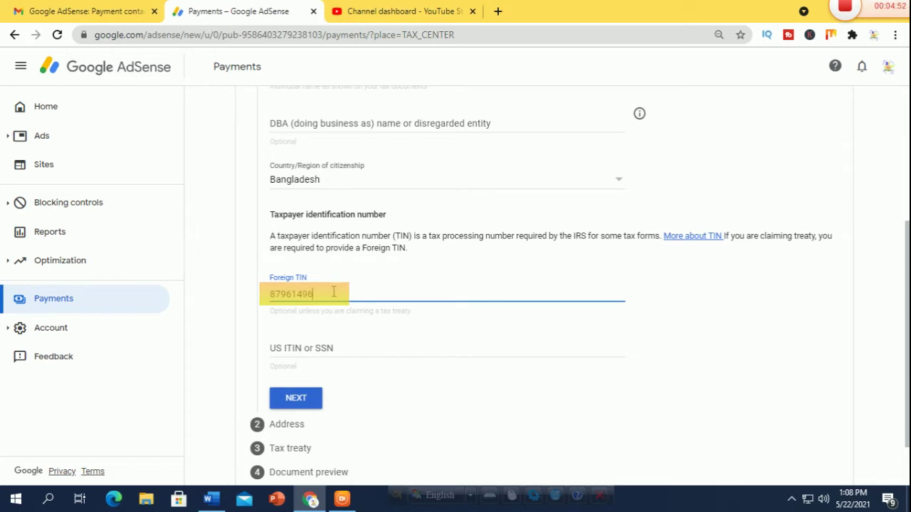
# Step: Enter the foreign tax identification number and attempt to continue past the tax identity step
pyautogui.click(284, 348)
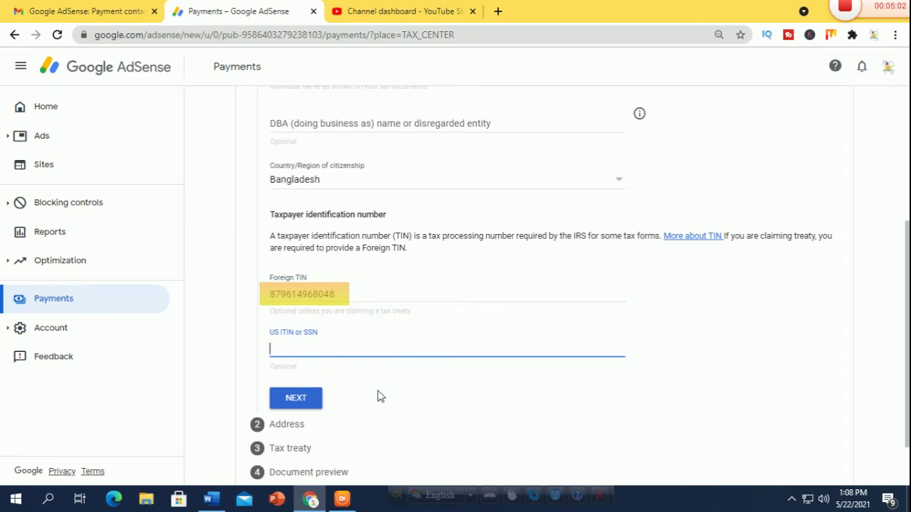
pyautogui.click(298, 403)
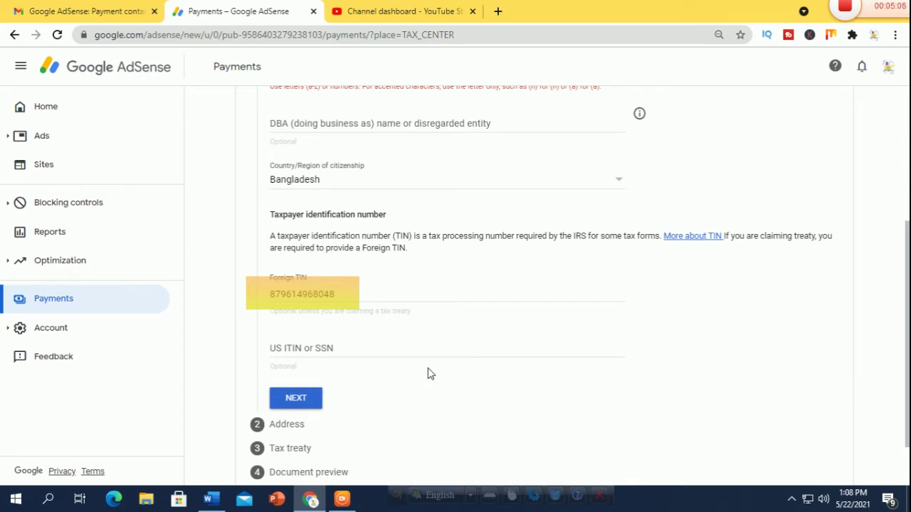
# Step: Delete the rejected period from the individual's name and submit the tax identity details
pyautogui.scroll(3, 433, 372)
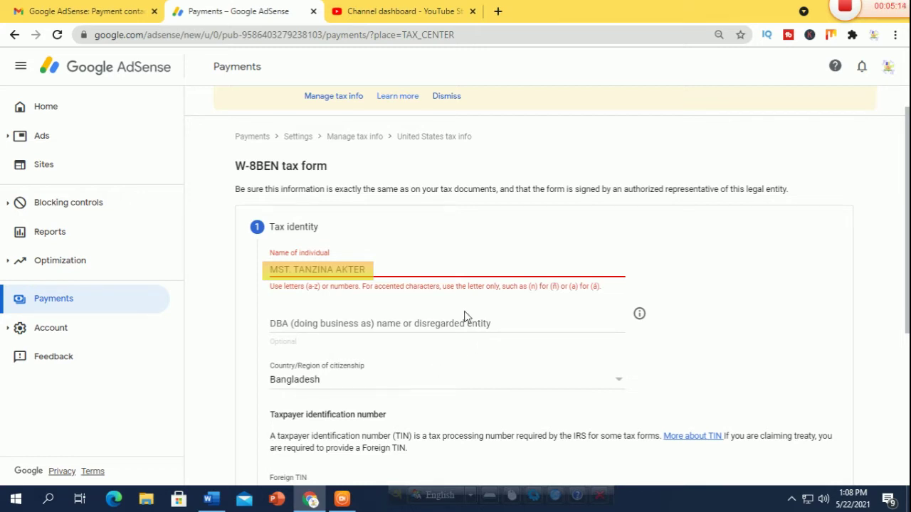
pyautogui.click(470, 267)
pyautogui.click(292, 269)
pyautogui.press('BackSpace')
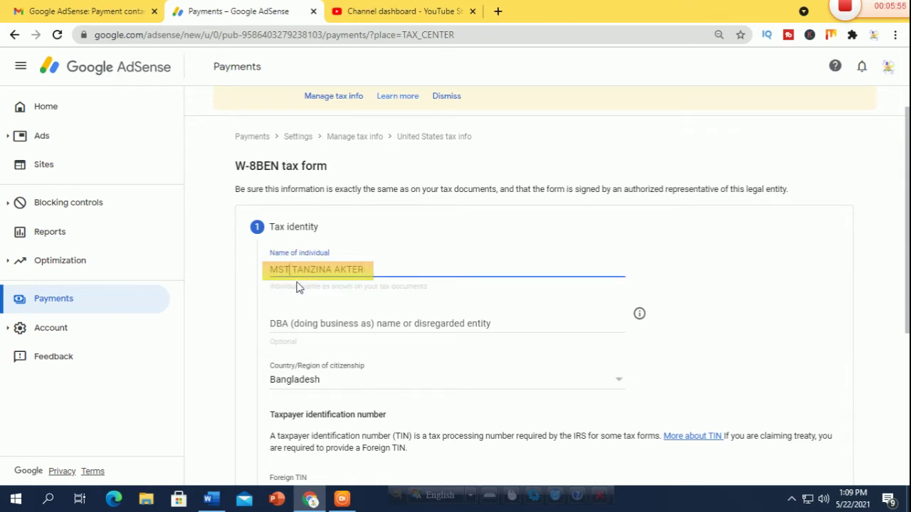
pyautogui.scroll(-3, 456, 310)
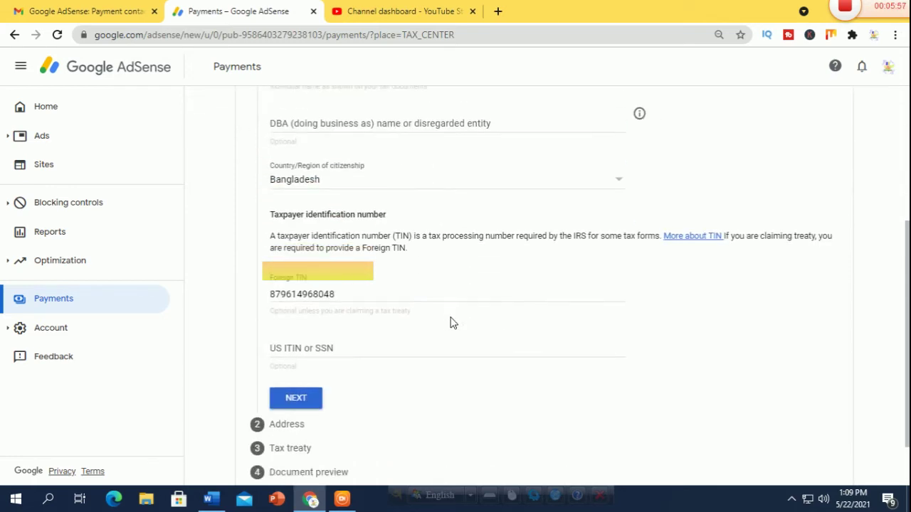
pyautogui.click(313, 401)
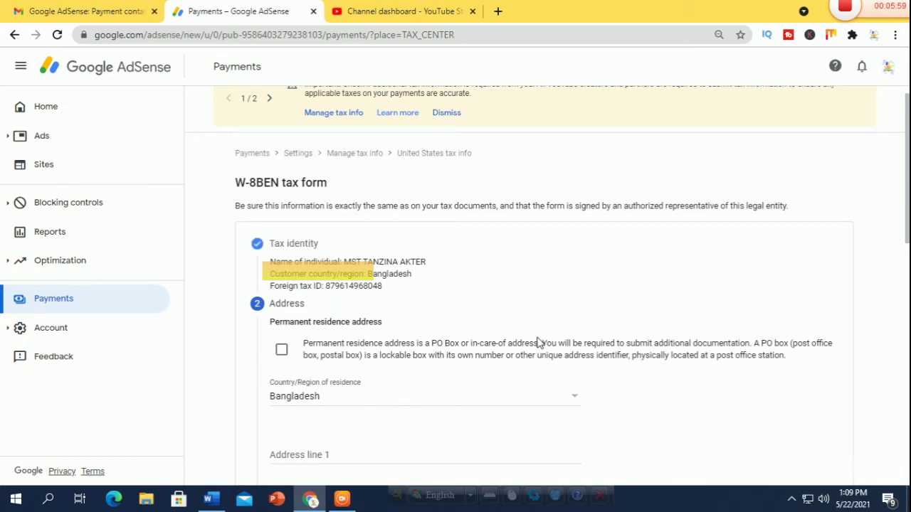
# Step: Enter the permanent residence street address, city and postal code
pyautogui.scroll(-1, 502, 332)
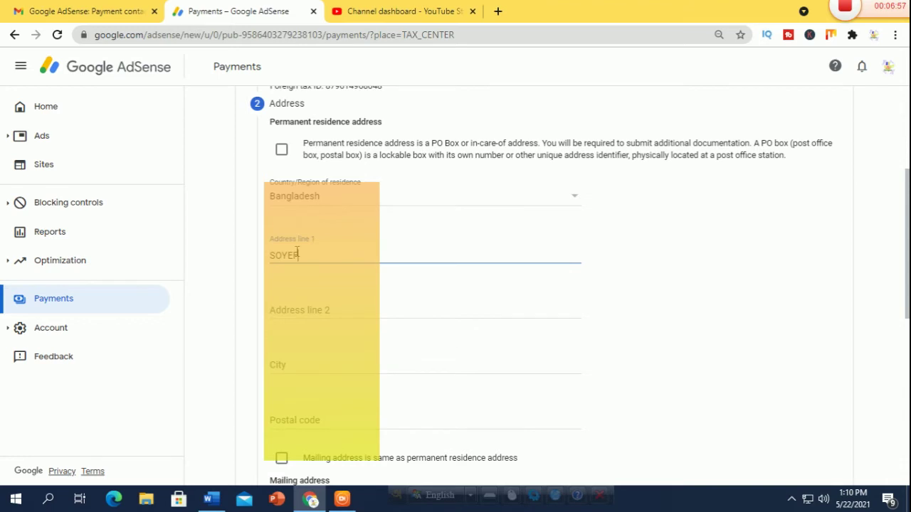
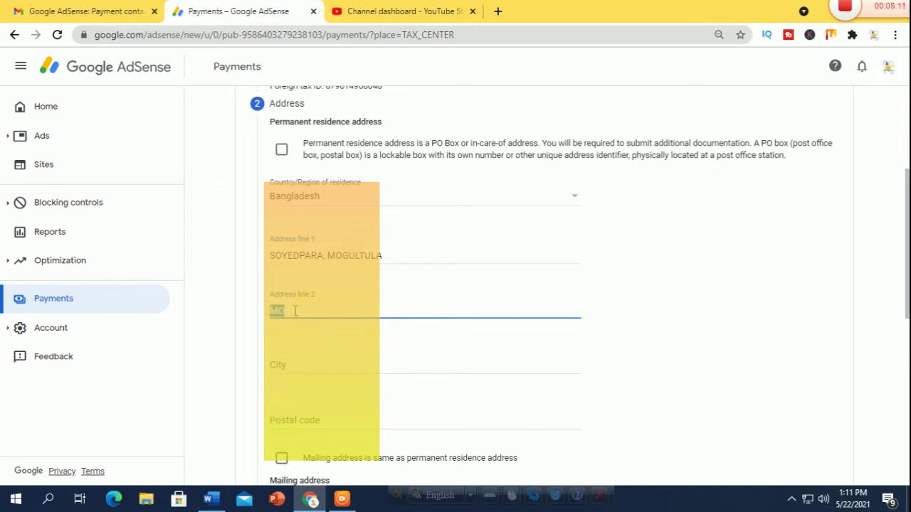
pyautogui.click(296, 364)
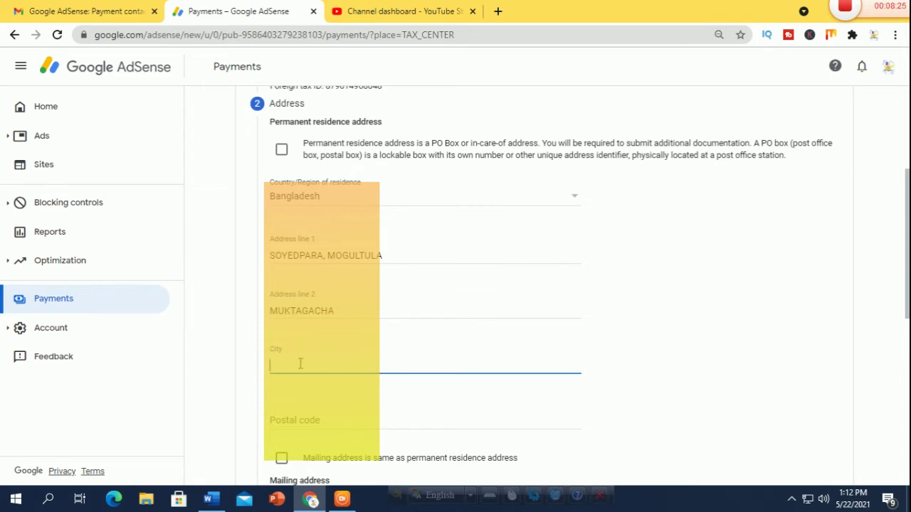
pyautogui.write('MYMENSINGH')
pyautogui.click(306, 421)
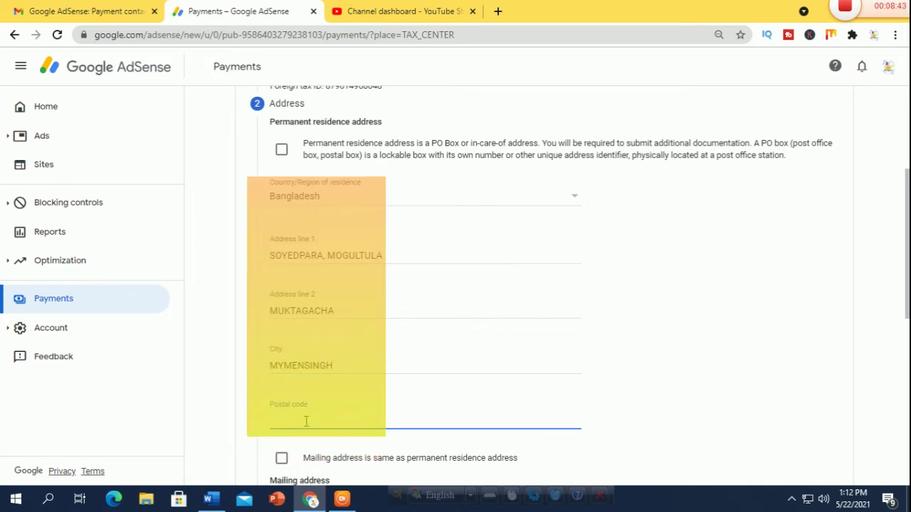
pyautogui.write('2210')
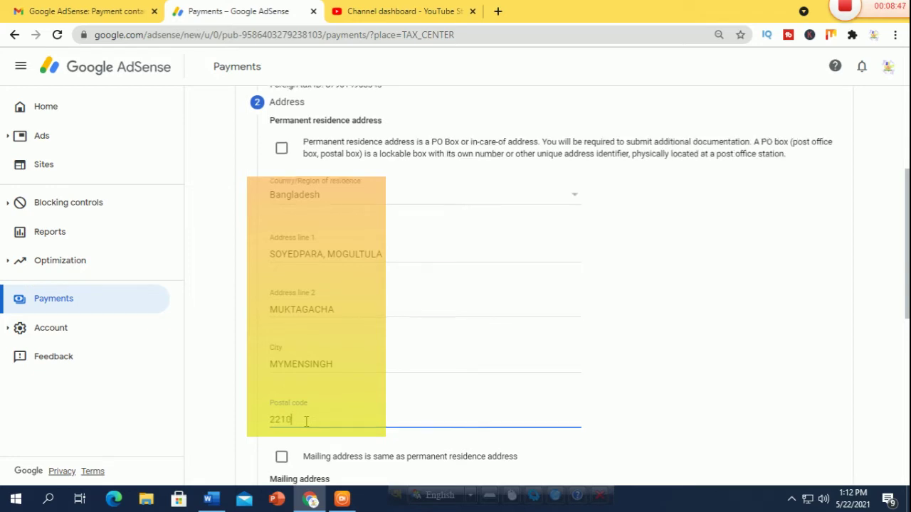
# Step: Mark the mailing address as the same as the permanent residence address
pyautogui.scroll(-2, 531, 383)
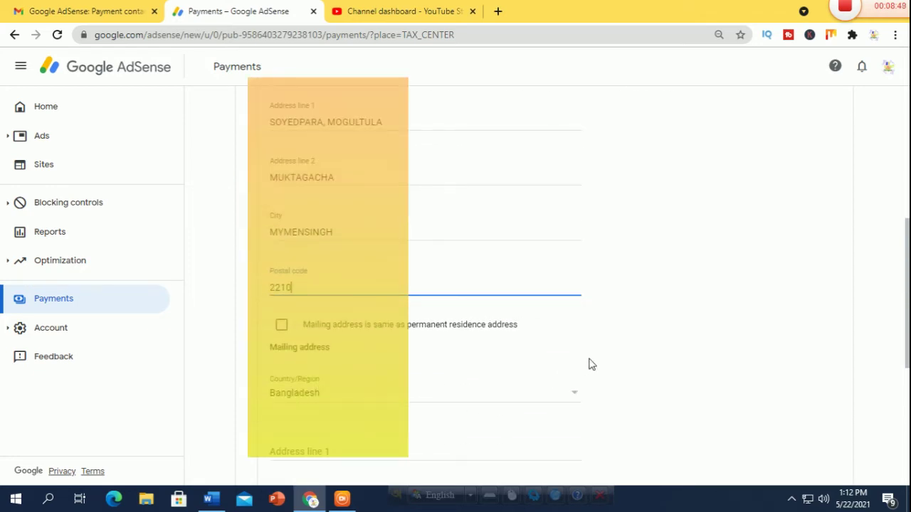
pyautogui.click(311, 327)
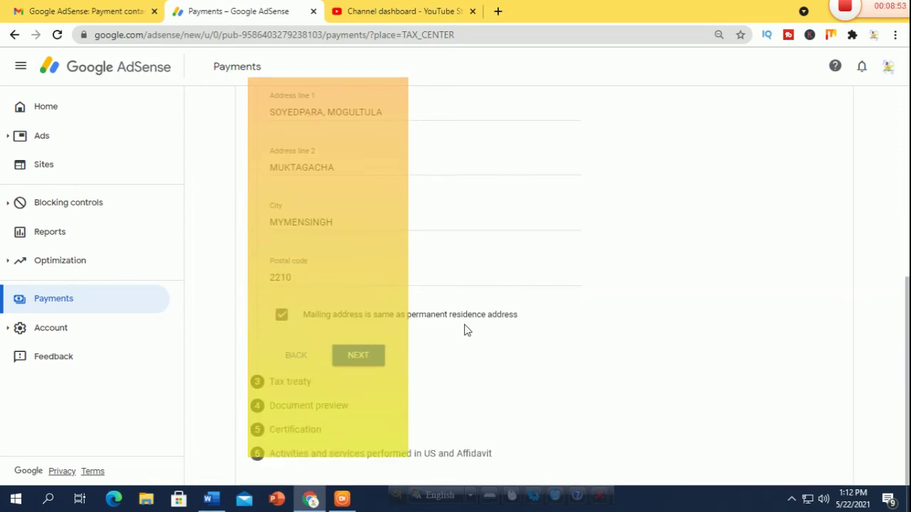
pyautogui.scroll(3, 464, 330)
pyautogui.scroll(-2, 498, 331)
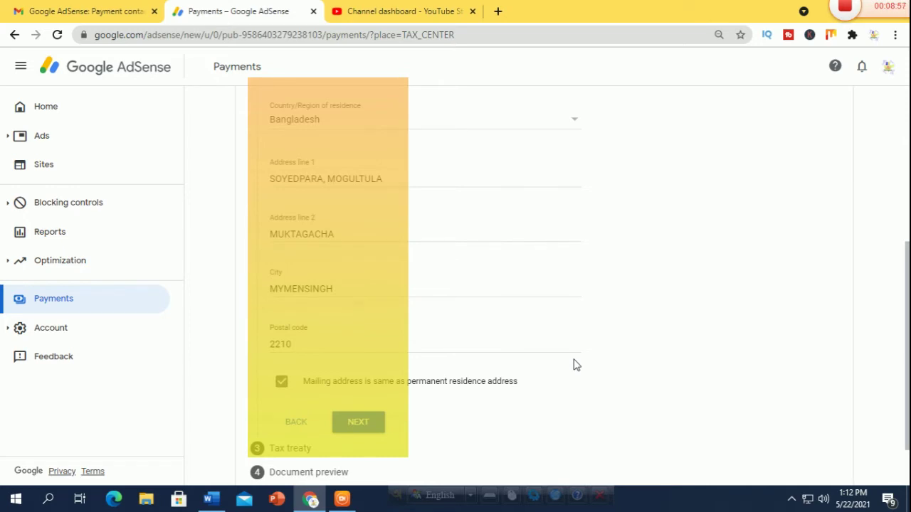
# Step: Claim a treaty-reduced withholding rate as a resident of Bangladesh
pyautogui.click(359, 425)
pyautogui.scroll(1, 422, 241)
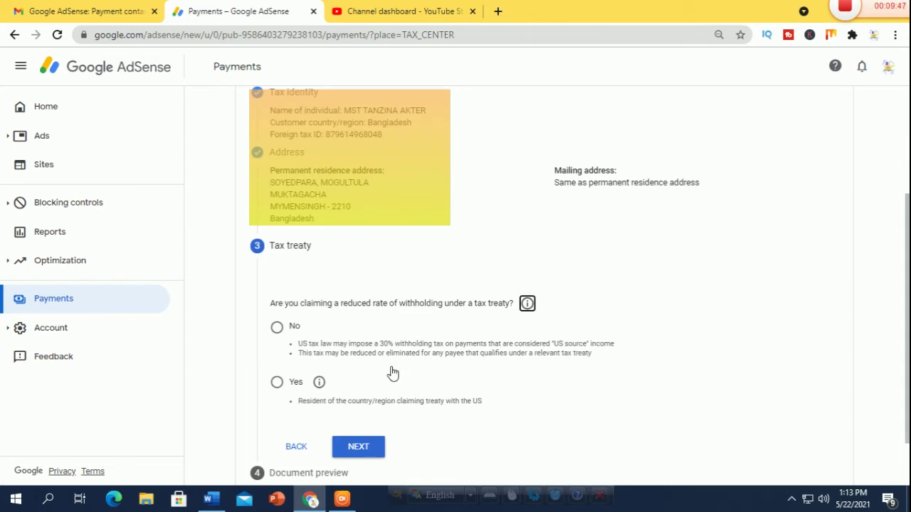
pyautogui.click(276, 382)
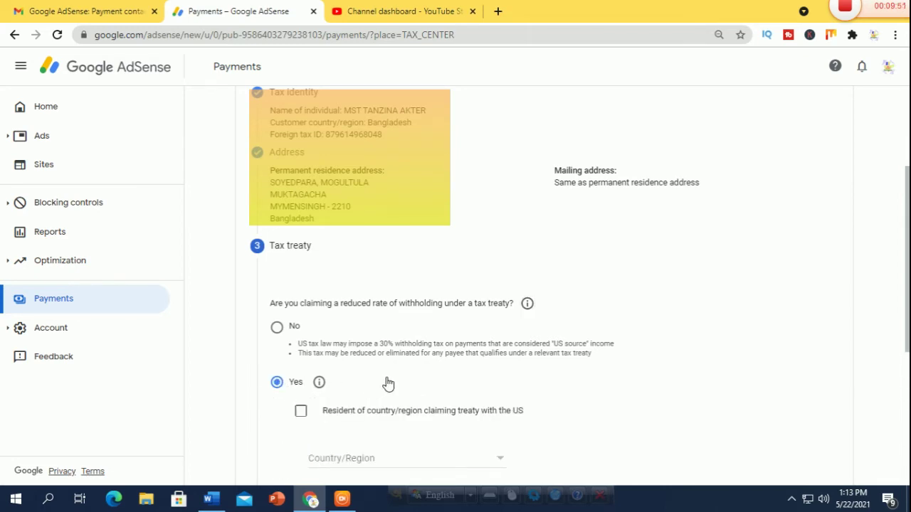
pyautogui.scroll(-1, 417, 394)
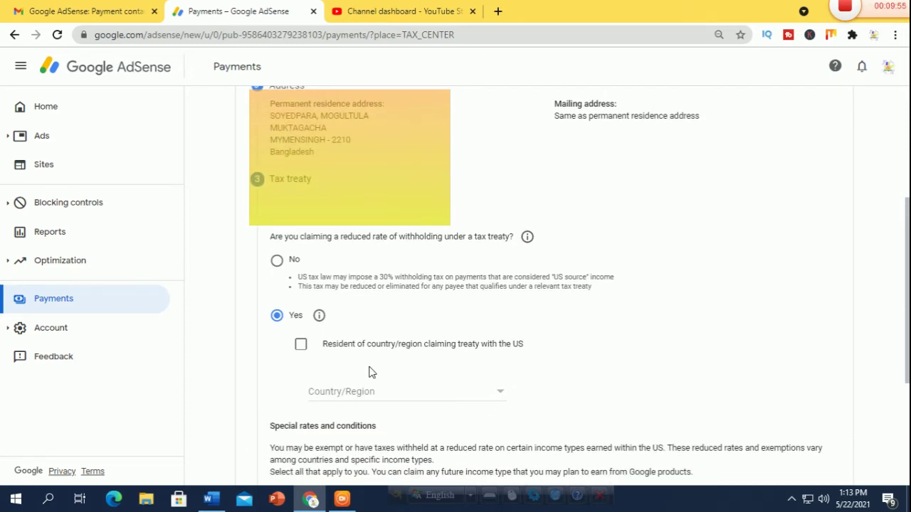
pyautogui.click(300, 345)
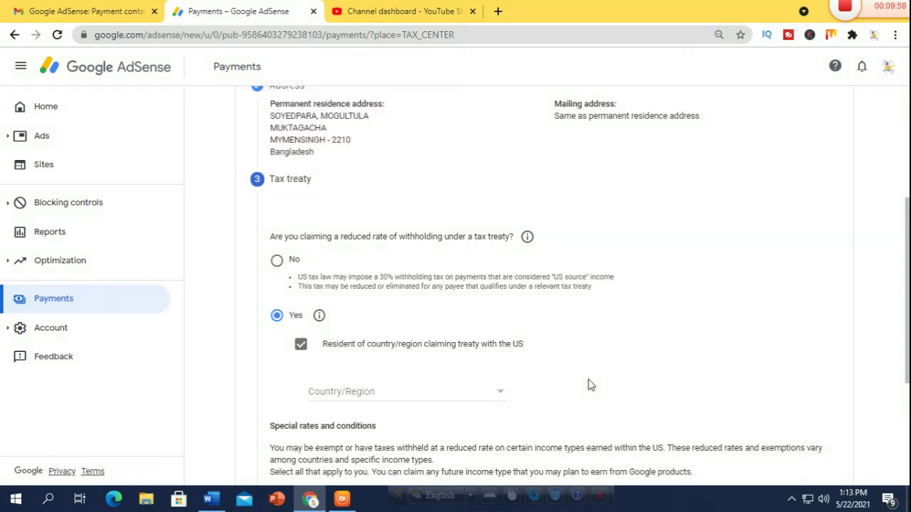
pyautogui.scroll(-1, 590, 385)
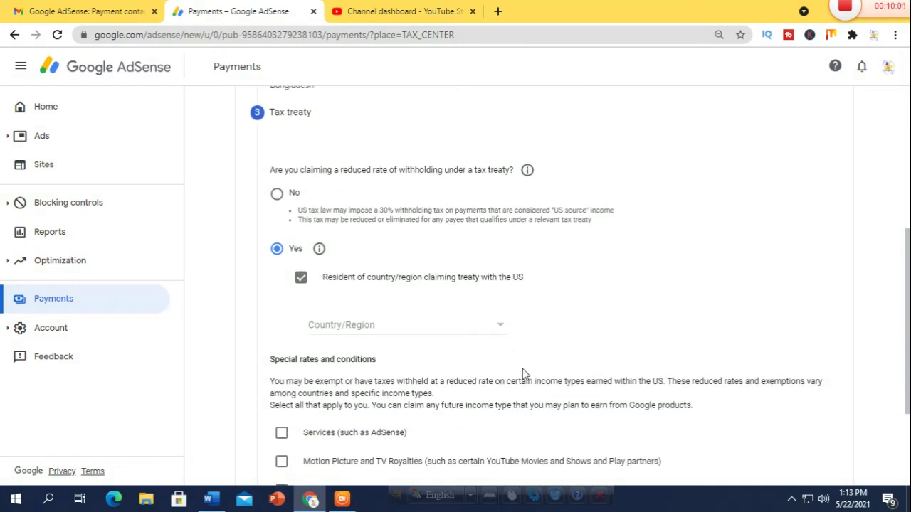
pyautogui.click(502, 327)
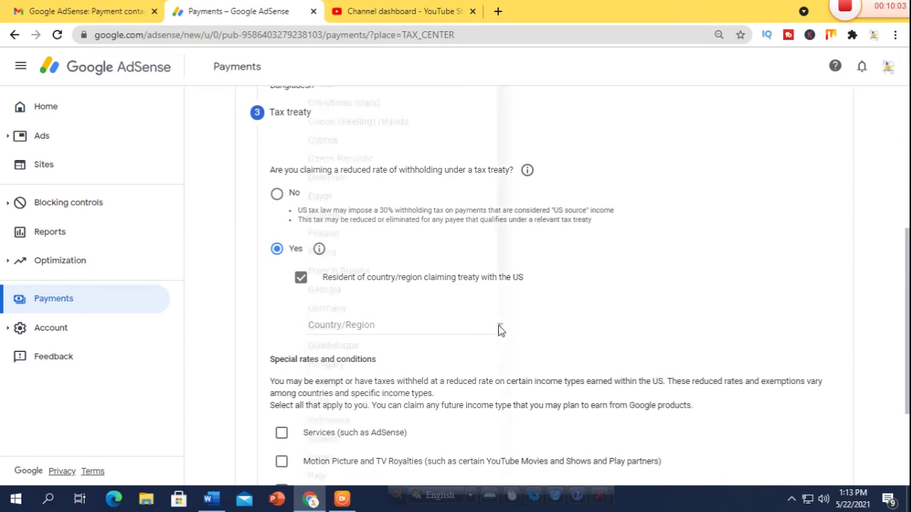
pyautogui.moveTo(501, 220); pyautogui.dragTo(504, 315)
pyautogui.scroll(-1, 509, 311)
pyautogui.scroll(3, 301, 211)
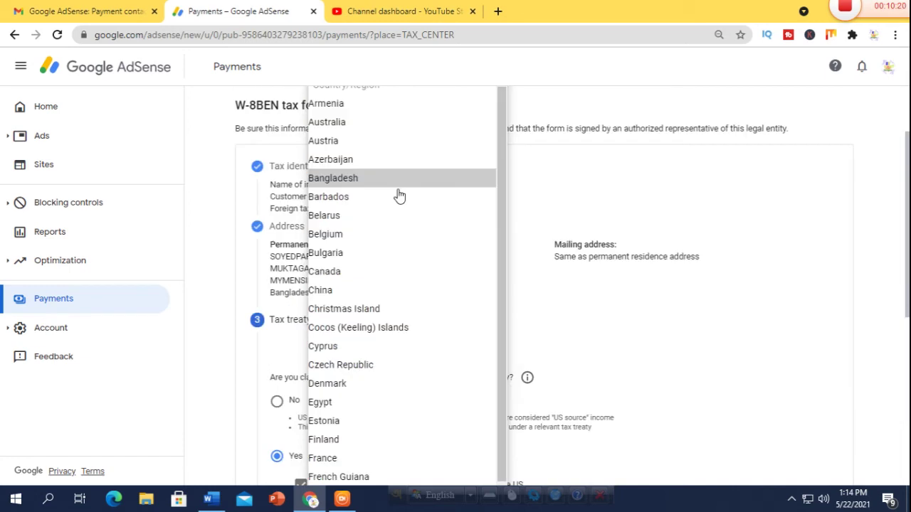
pyautogui.click(396, 178)
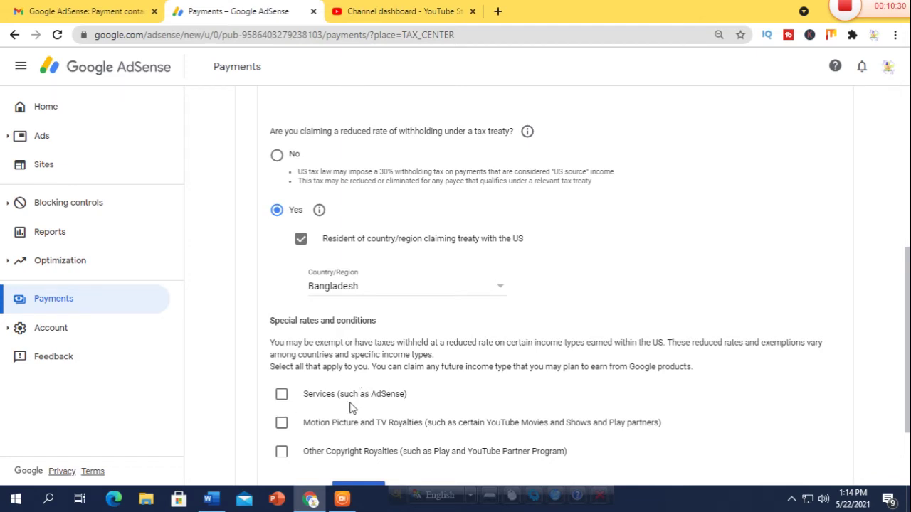
# Step: Claim Services income under Article 7 paragraph 1 at 0% withholding and confirm the treaty terms
pyautogui.click(281, 395)
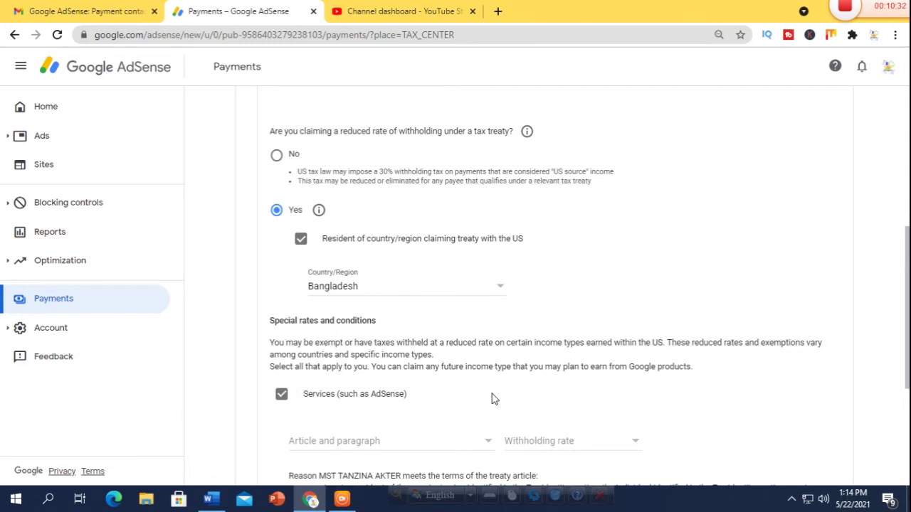
pyautogui.scroll(-1, 491, 400)
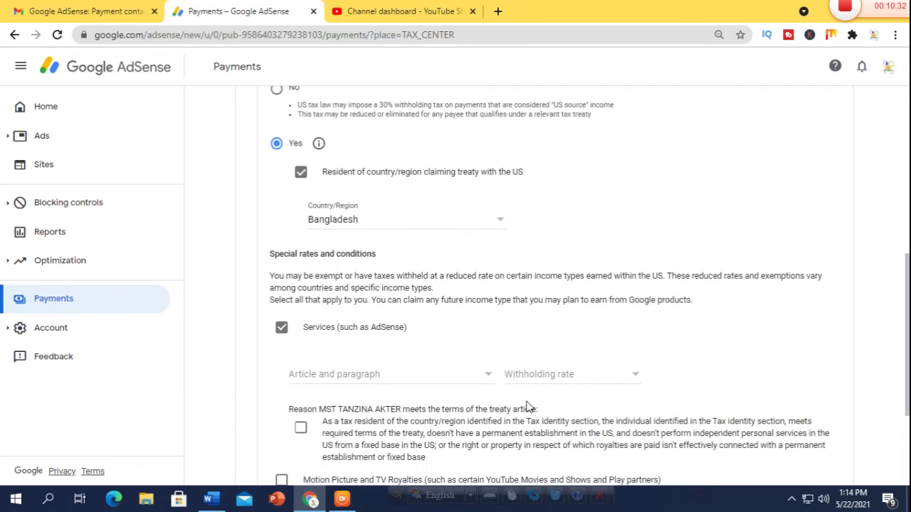
pyautogui.click(490, 380)
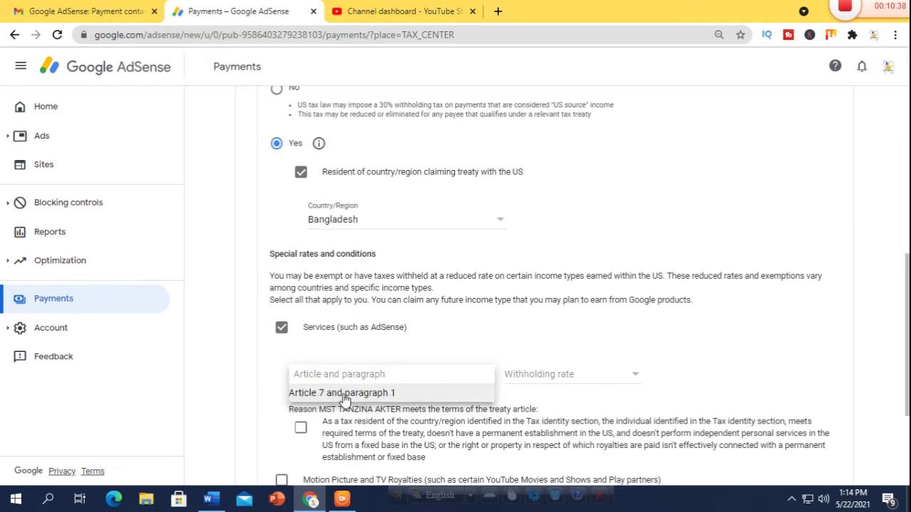
pyautogui.click(344, 398)
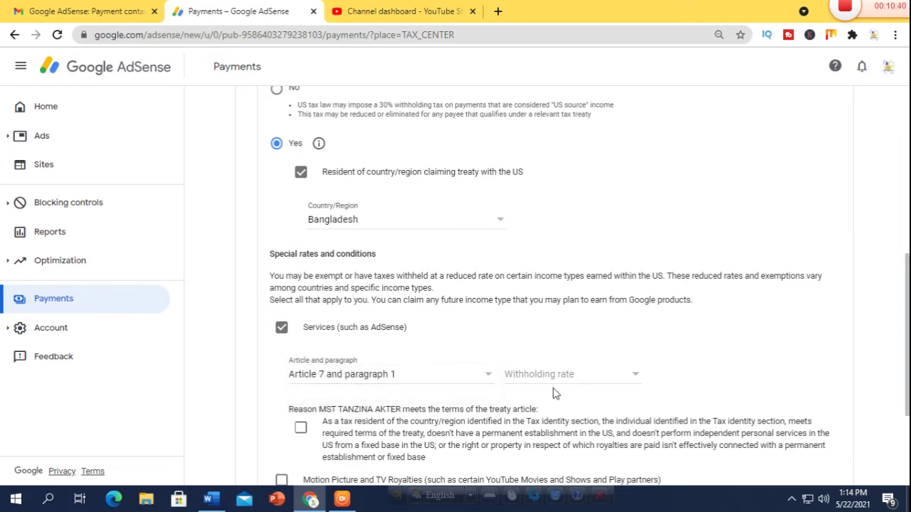
pyautogui.click(638, 379)
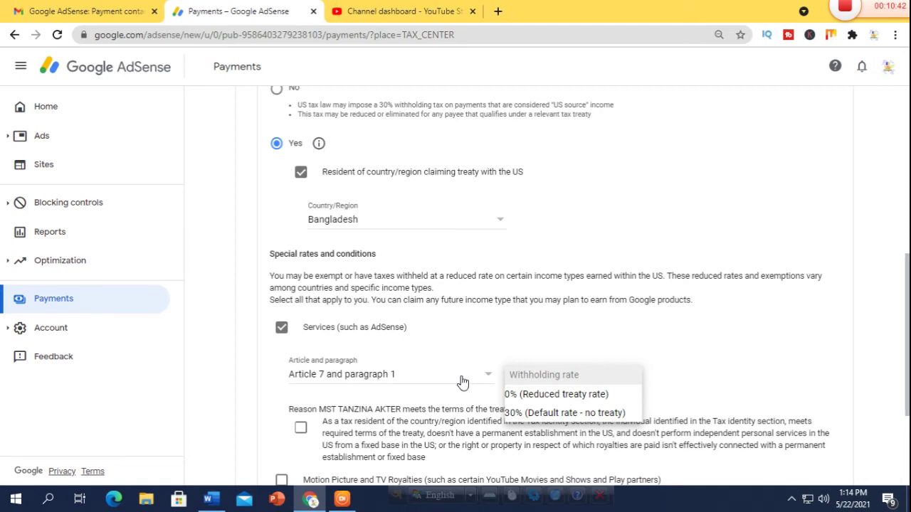
pyautogui.click(566, 395)
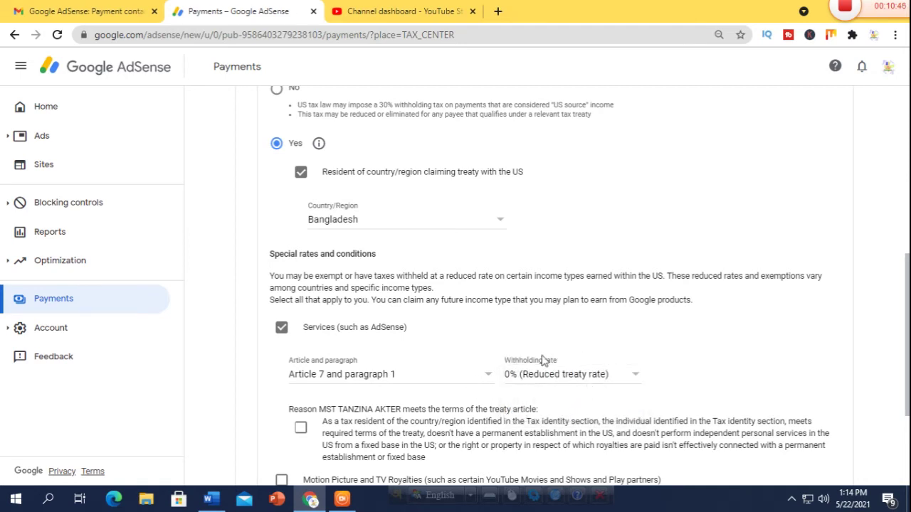
pyautogui.scroll(-1, 385, 379)
pyautogui.click(301, 363)
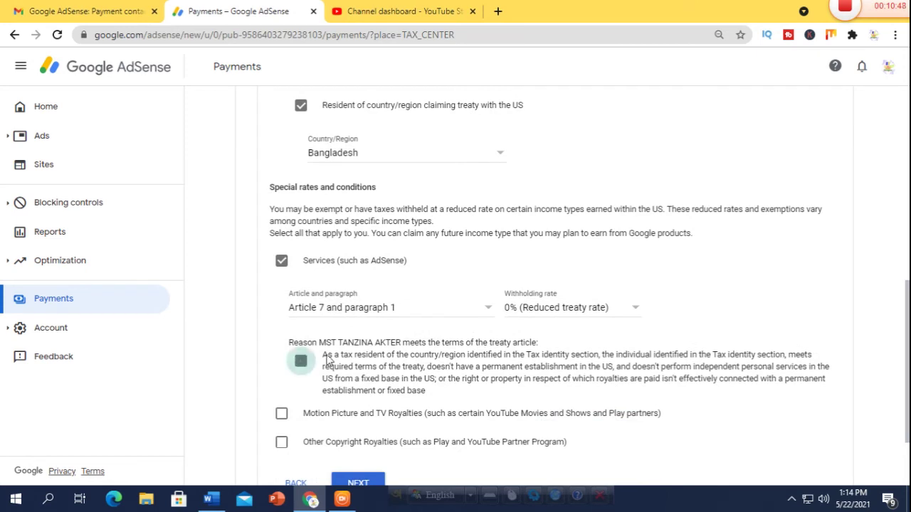
pyautogui.scroll(-1, 333, 356)
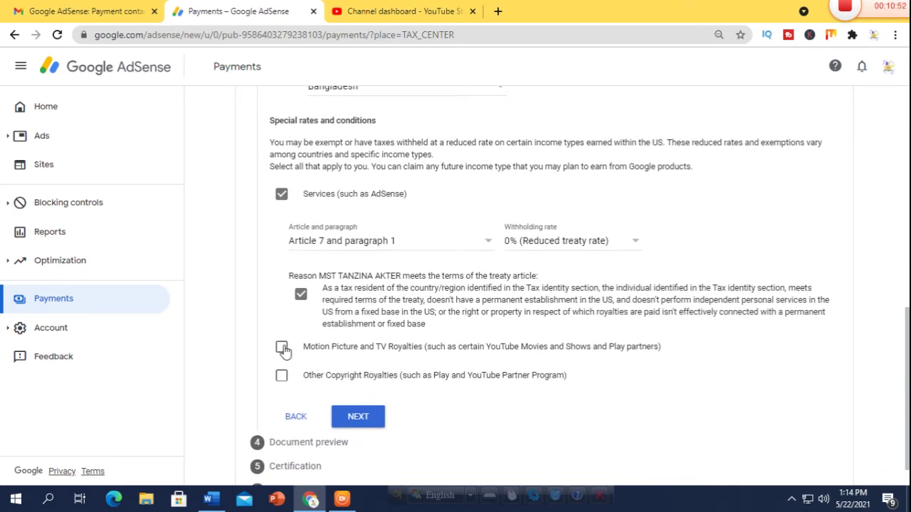
# Step: Claim Motion Picture and TV Royalties under Article 12 paragraph 2 at 10%, confirming its treaty terms
pyautogui.click(282, 348)
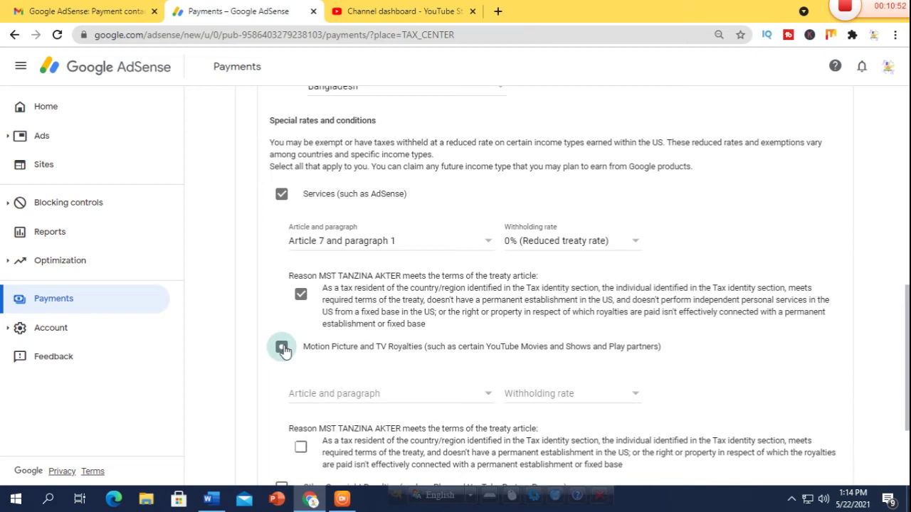
pyautogui.click(489, 398)
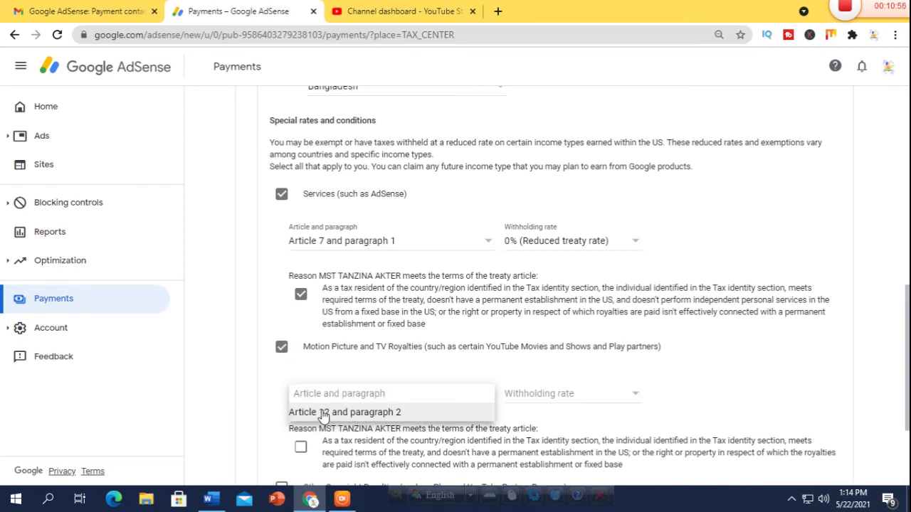
pyautogui.click(439, 412)
pyautogui.click(636, 395)
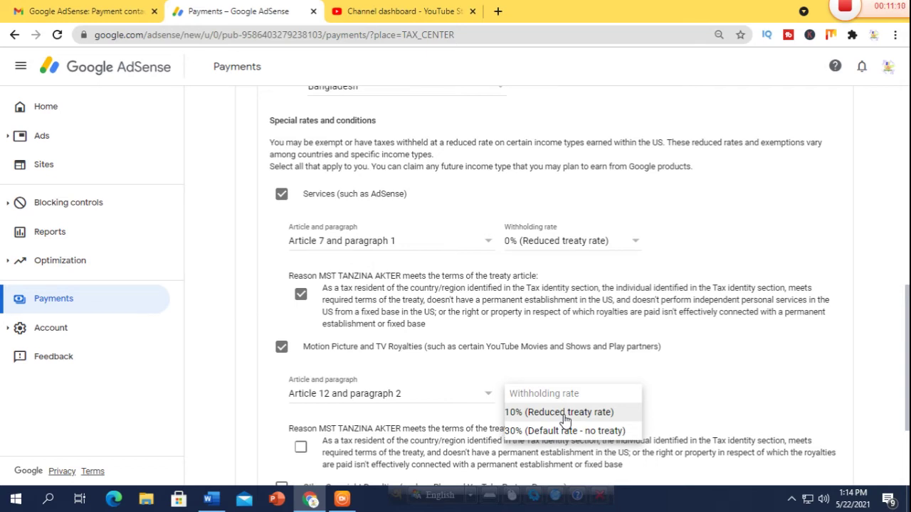
pyautogui.click(564, 418)
pyautogui.scroll(-1, 427, 418)
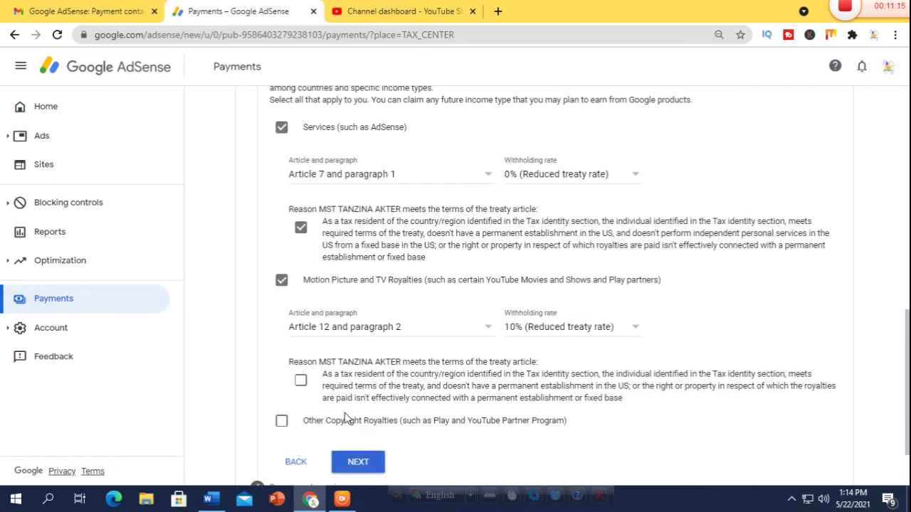
pyautogui.click(281, 422)
pyautogui.click(300, 381)
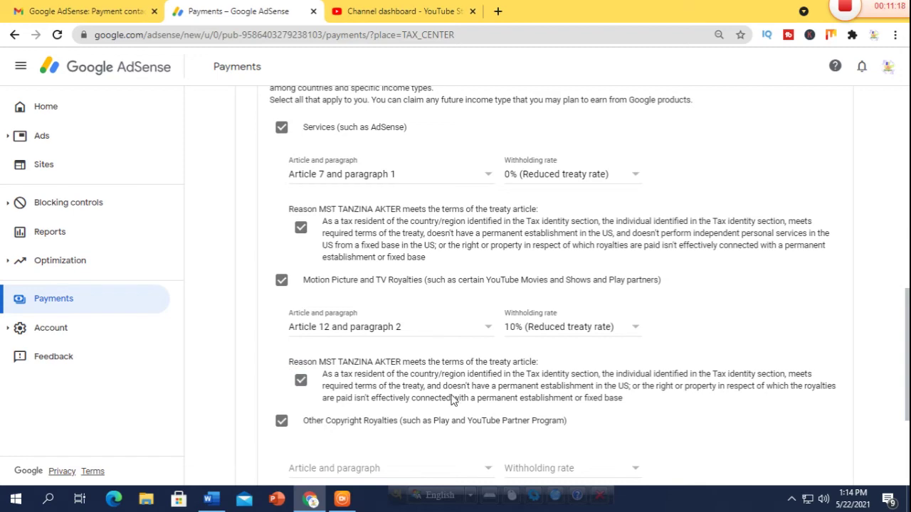
pyautogui.scroll(-1, 471, 429)
# Step: Set Other Copyright Royalties to Article 12 paragraph 2 at 10% and confirm its treaty terms
pyautogui.click(480, 404)
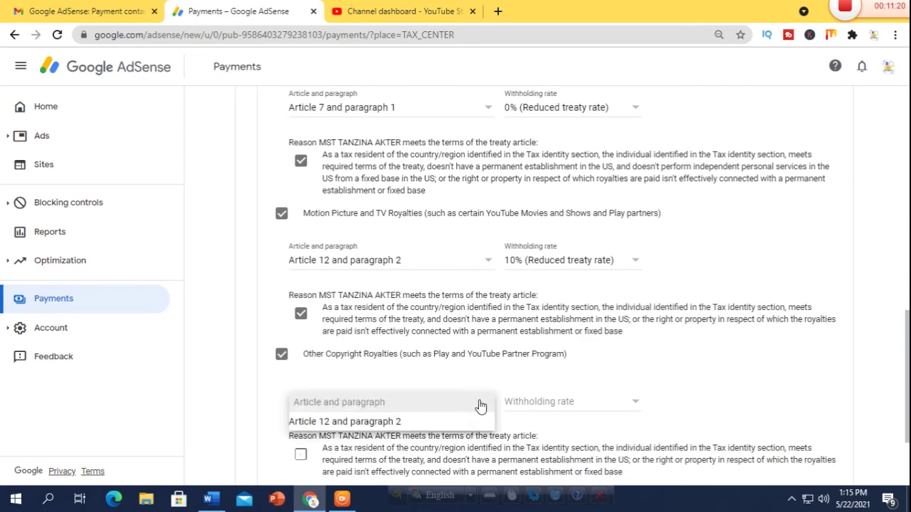
pyautogui.click(349, 421)
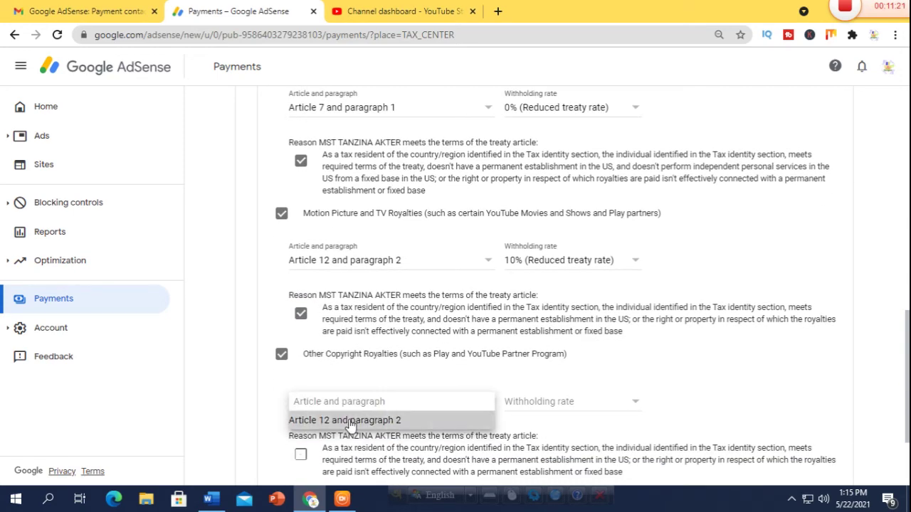
pyautogui.click(636, 404)
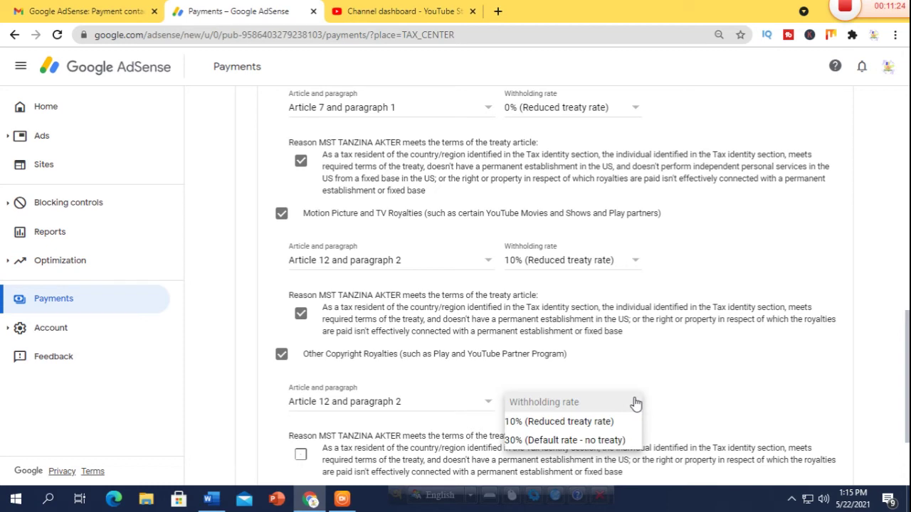
pyautogui.click(539, 427)
pyautogui.scroll(-2, 325, 340)
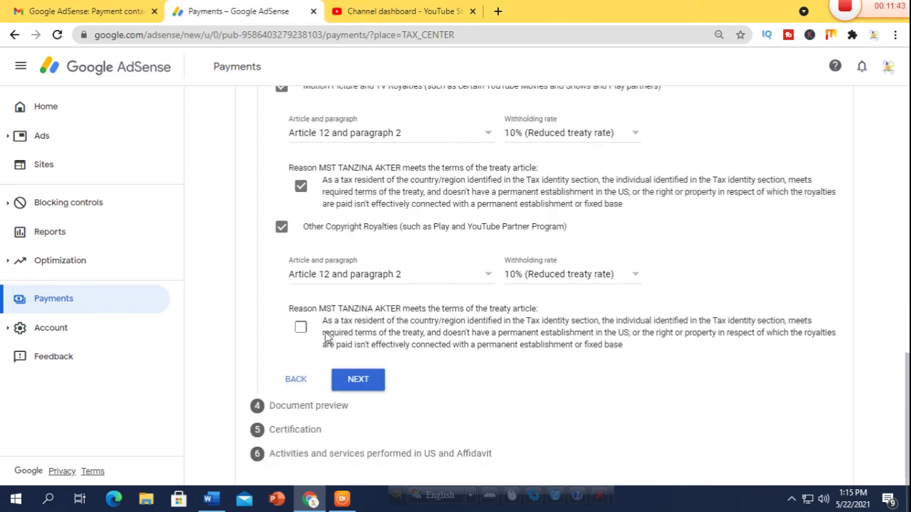
pyautogui.click(301, 328)
# Step: Preview the generated W-8BEN PDF, review the summary, and confirm the documents are correct
pyautogui.click(360, 381)
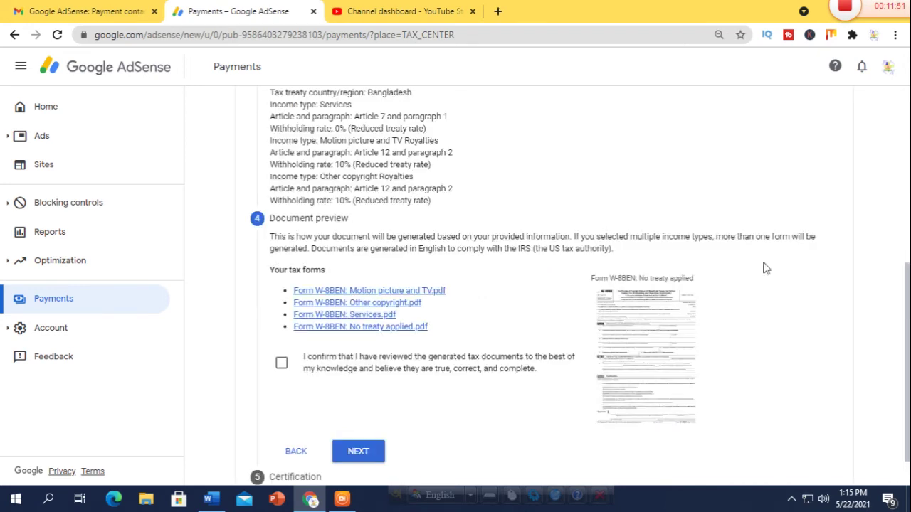
pyautogui.click(659, 359)
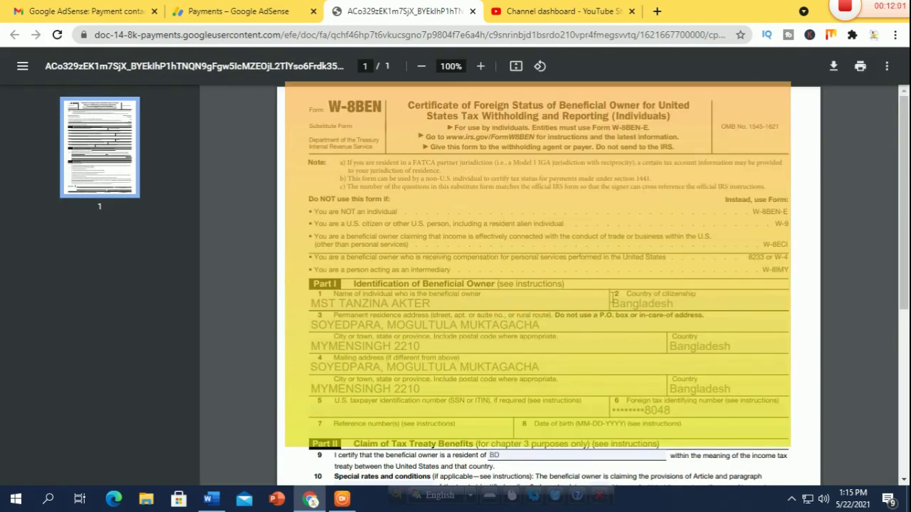
pyautogui.scroll(-3, 613, 299)
pyautogui.scroll(1, 613, 299)
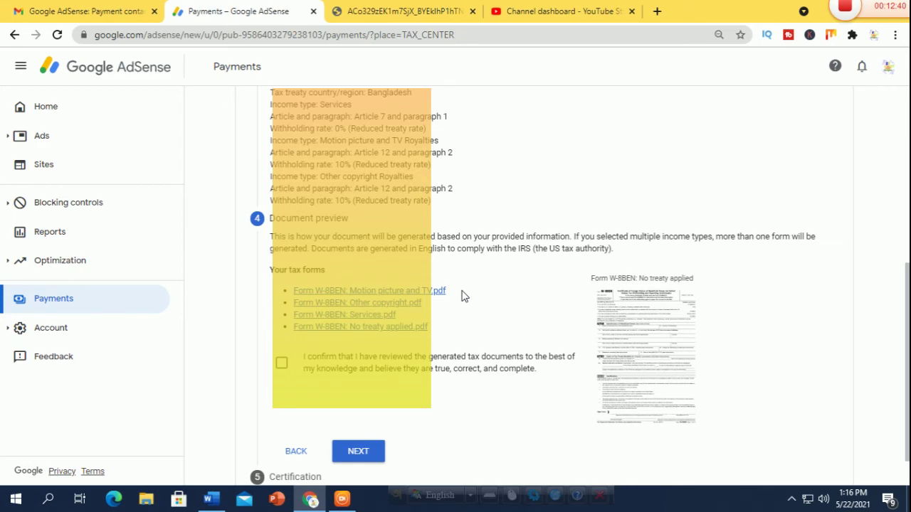
pyautogui.scroll(1, 478, 287)
pyautogui.scroll(2, 478, 287)
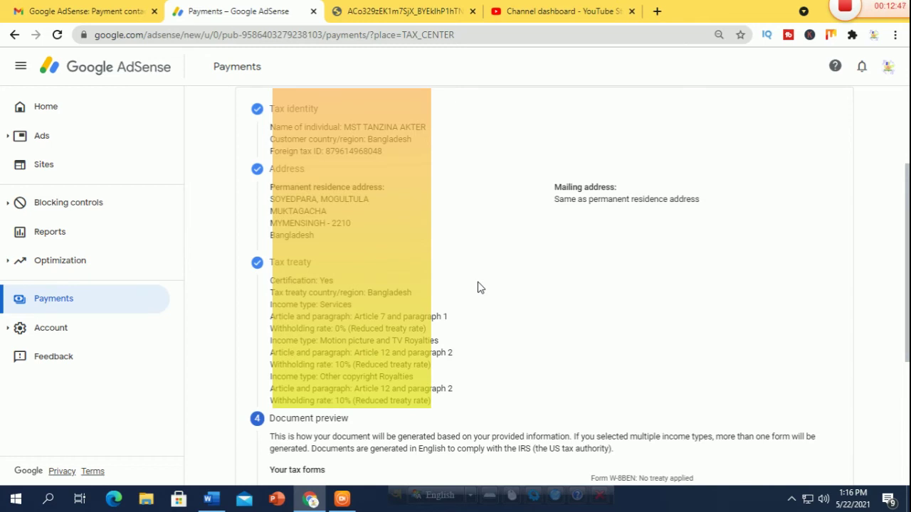
pyautogui.scroll(-2, 478, 288)
pyautogui.scroll(-1, 478, 287)
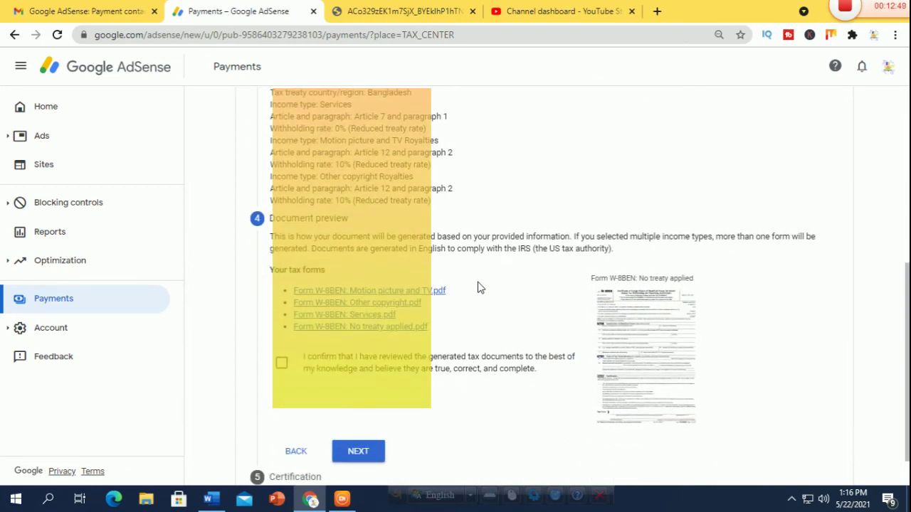
pyautogui.click(282, 366)
# Step: Sign the W-8BEN certification with the signer's full legal name and confirm 'Yes, I am the person listed'
pyautogui.scroll(-1, 369, 407)
pyautogui.click(369, 407)
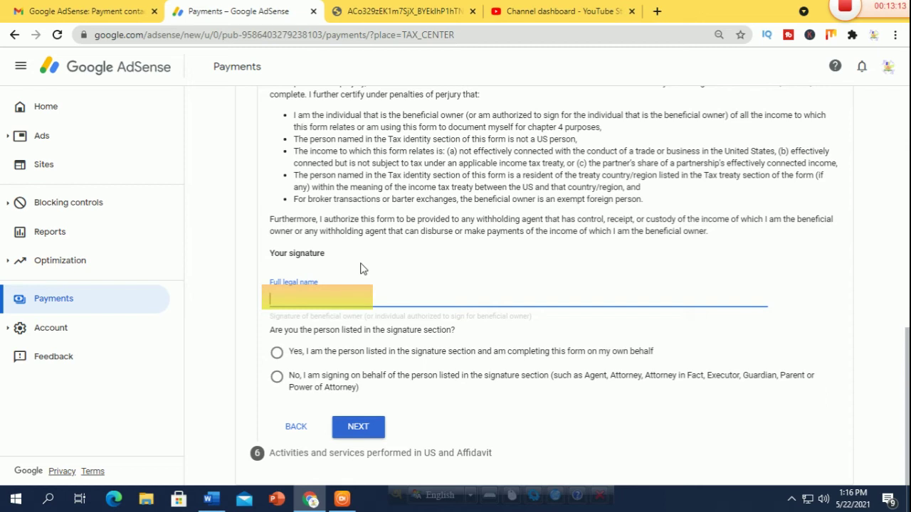
pyautogui.click(277, 353)
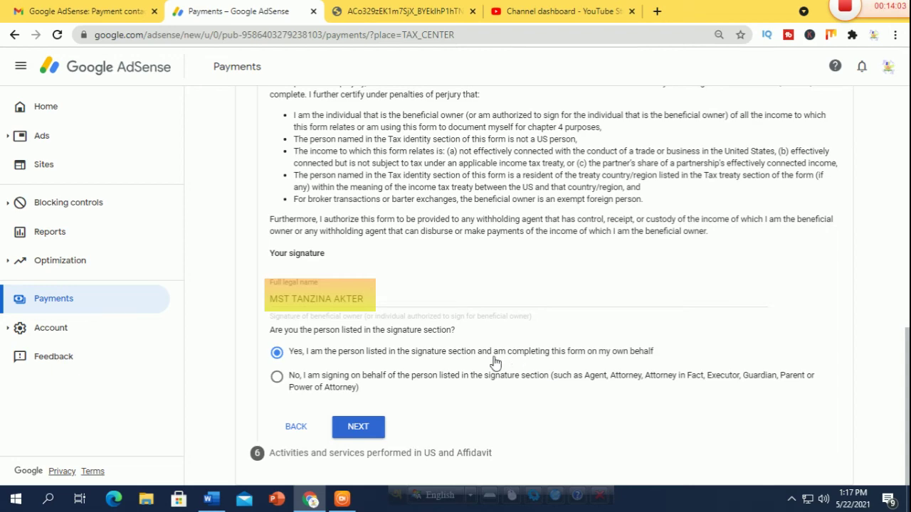
pyautogui.click(358, 429)
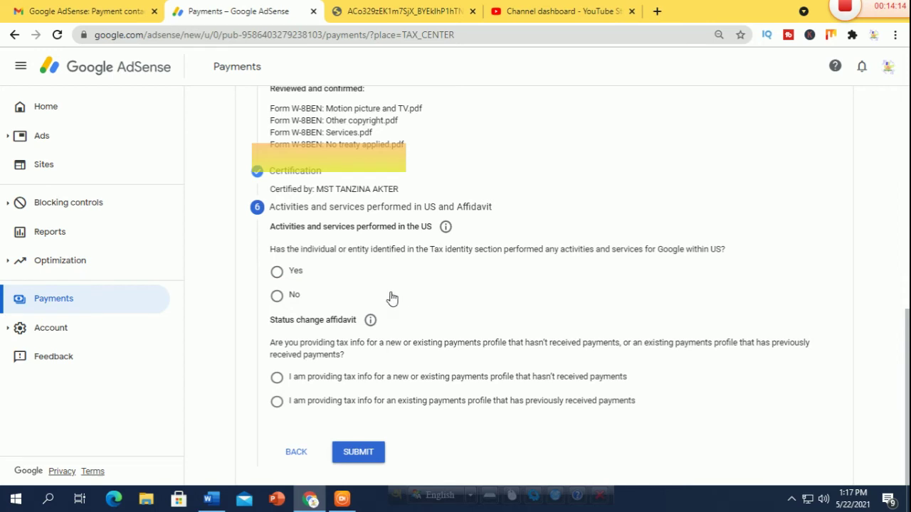
# Step: Answer No to US activities, certify services are outside the US, choose the new profile option, and submit
pyautogui.click(276, 295)
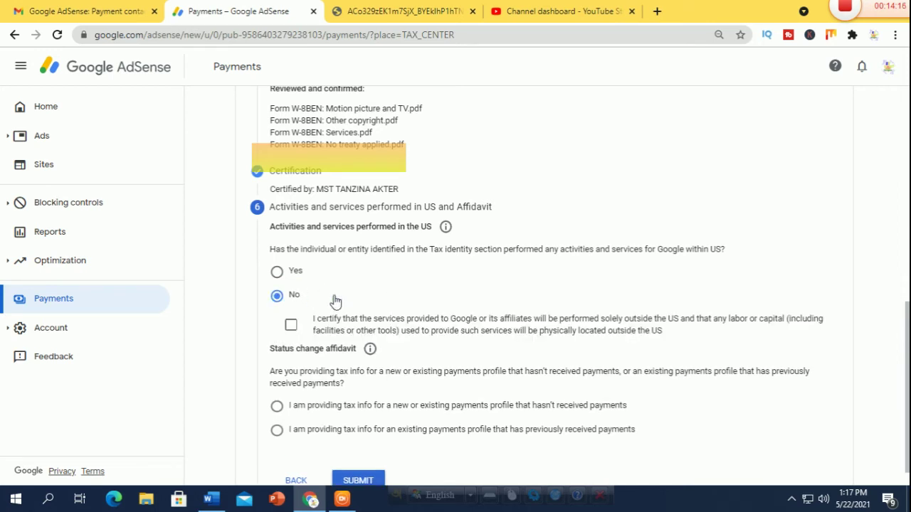
pyautogui.click(290, 328)
pyautogui.scroll(-1, 462, 313)
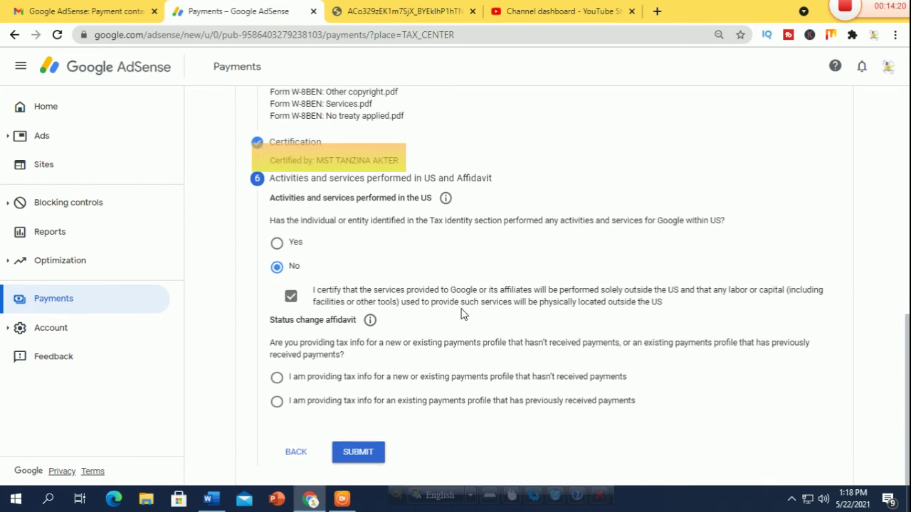
pyautogui.click(277, 378)
pyautogui.click(361, 456)
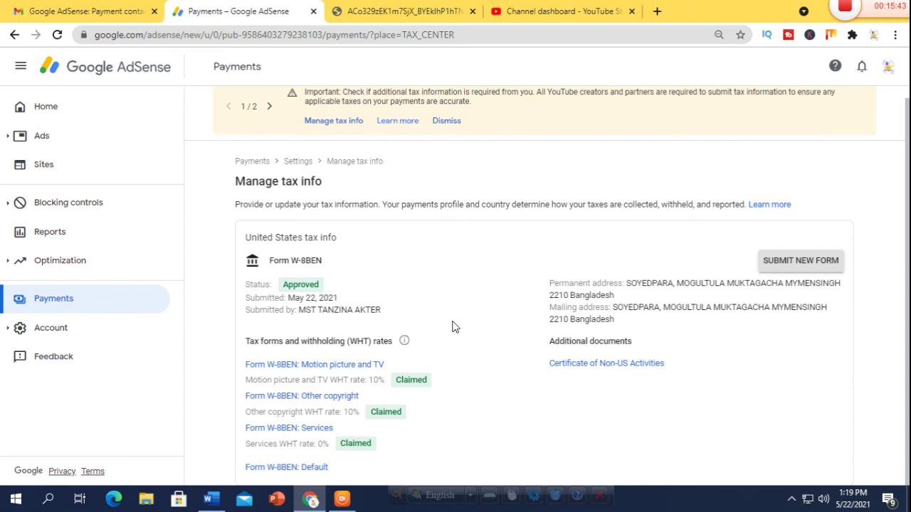
# Step: Confirm Manage tax info shows the W-8BEN as Status: Approved, then return to YouTube Studio
pyautogui.scroll(1, 452, 327)
pyautogui.scroll(-1, 455, 326)
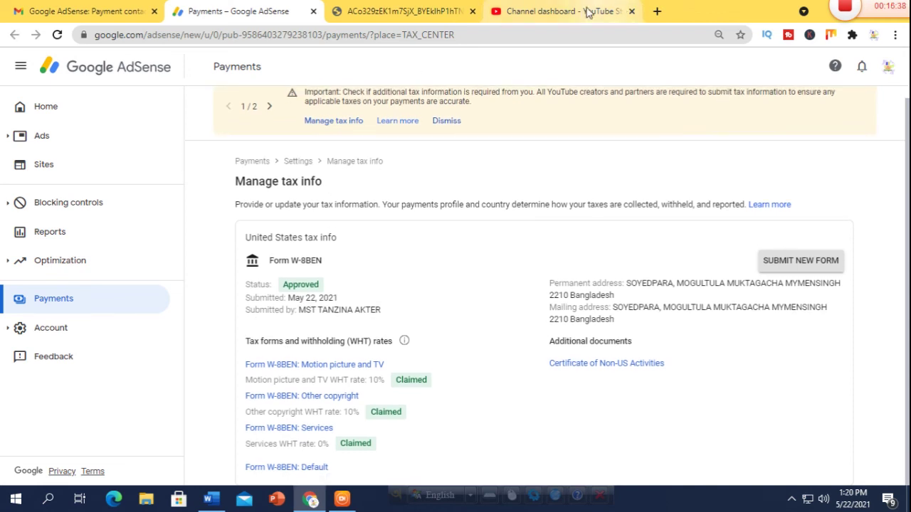
pyautogui.click(557, 12)
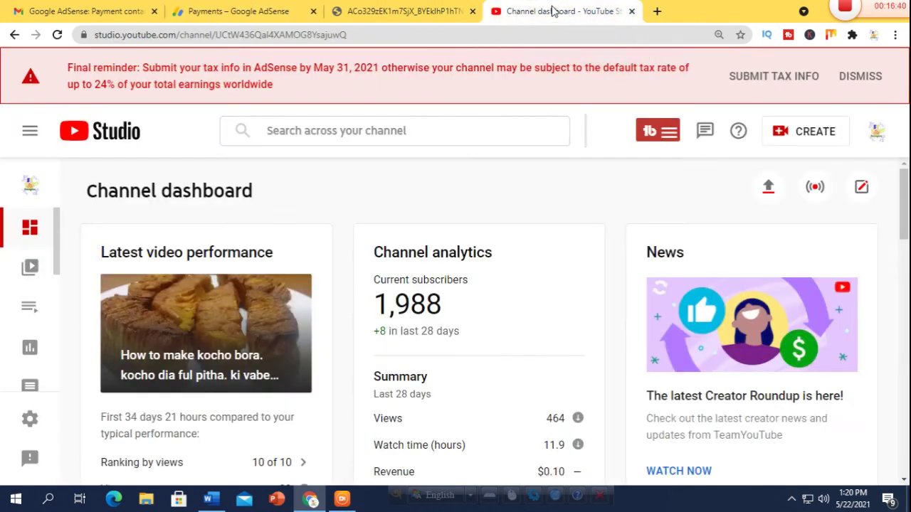
# Step: Reload the YouTube Studio dashboard to clear the tax-info reminder, then go to Gmail
pyautogui.click(58, 34)
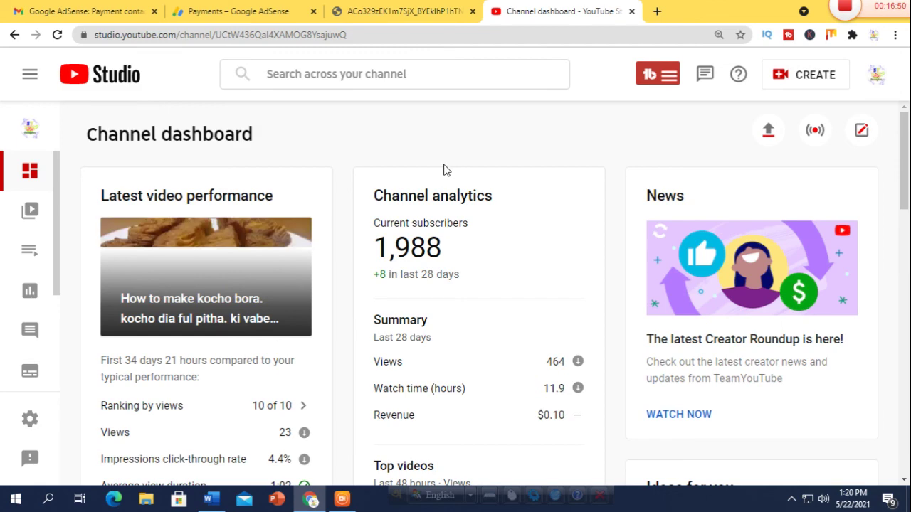
pyautogui.click(101, 11)
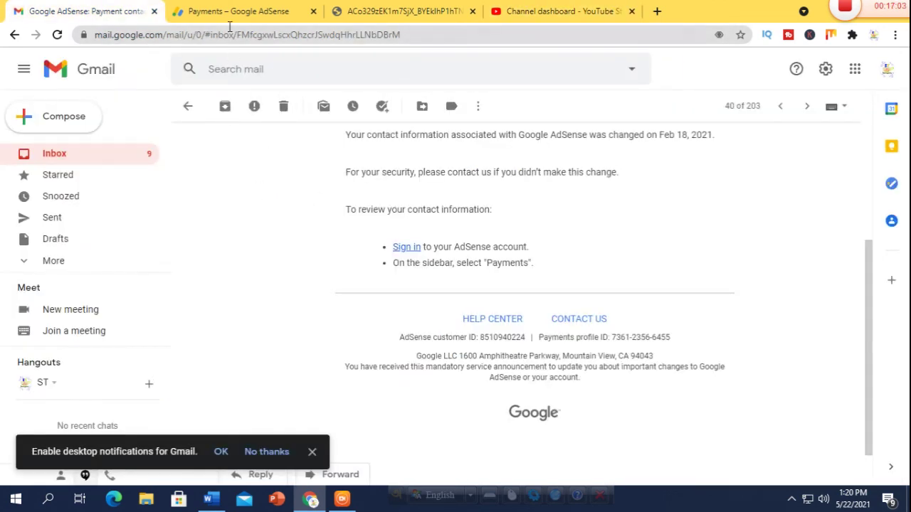
# Step: Open the Google Payments 'Your tax information has been approved' email and follow its View tax info link
pyautogui.click(79, 153)
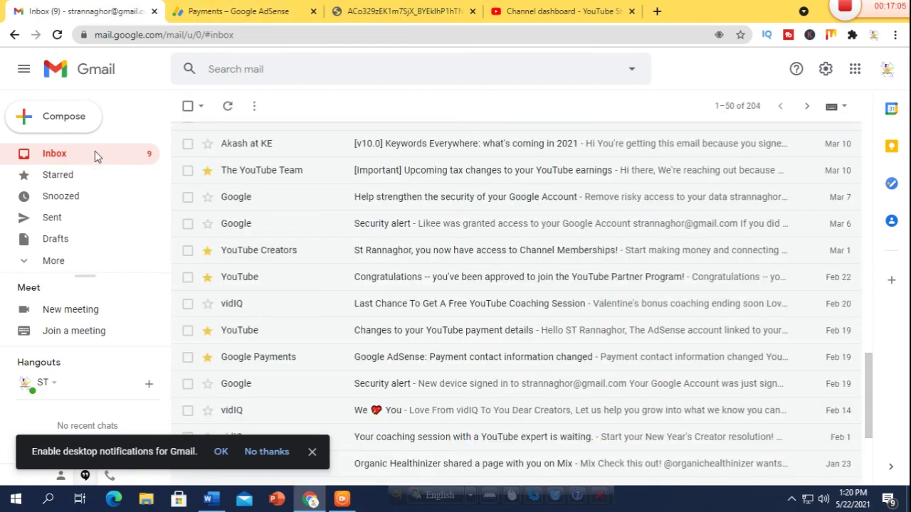
pyautogui.moveTo(873, 405); pyautogui.dragTo(879, 169)
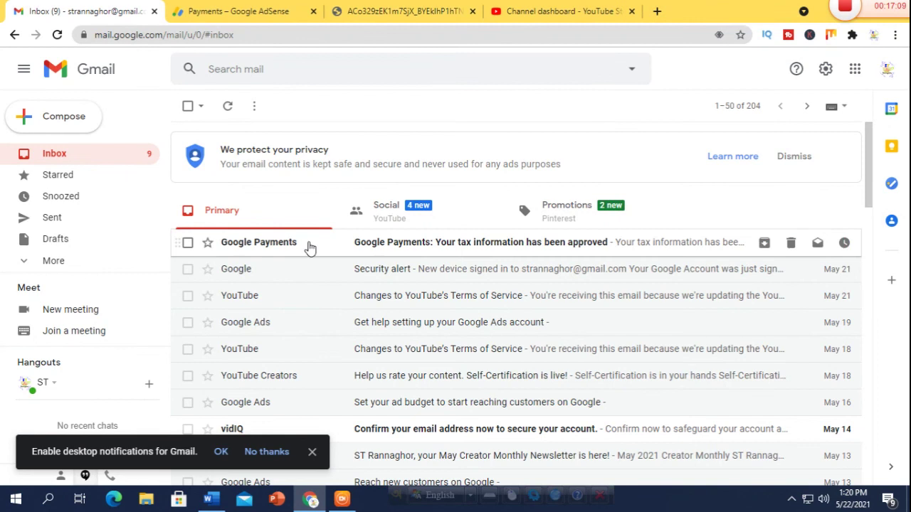
pyautogui.click(429, 244)
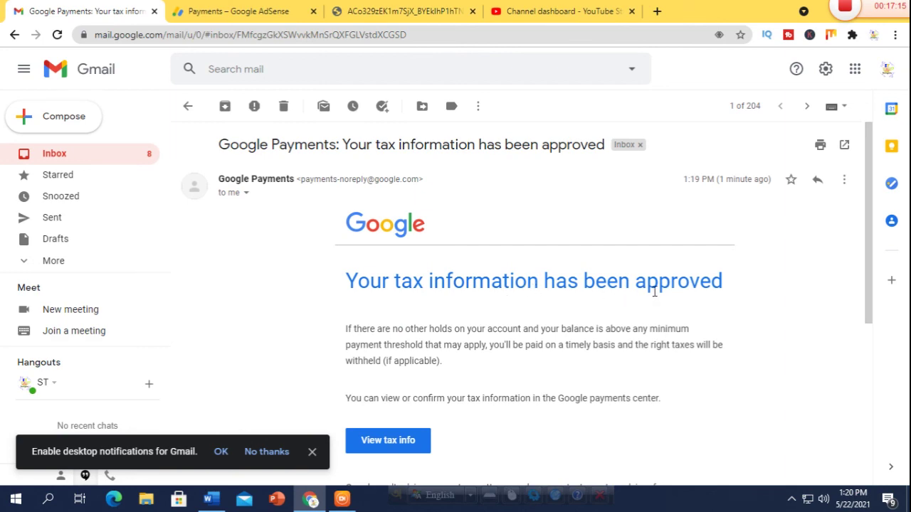
pyautogui.moveTo(869, 246); pyautogui.dragTo(861, 308)
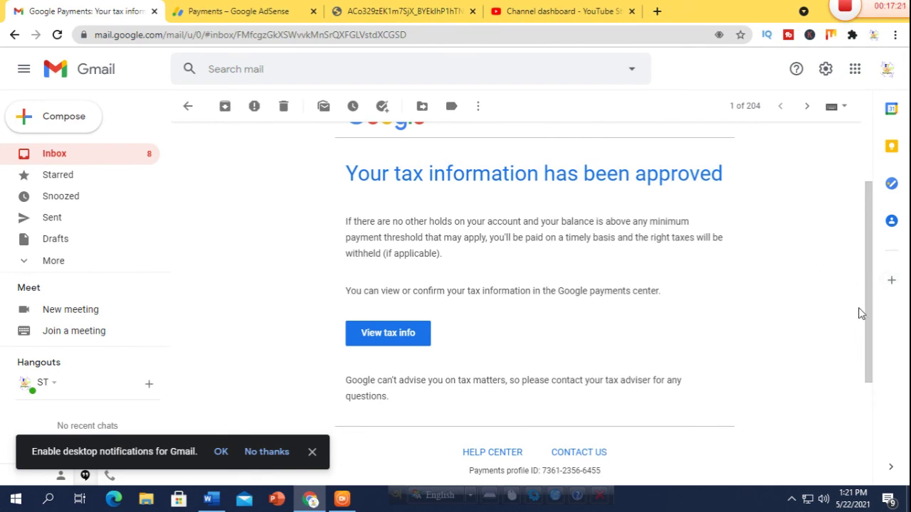
pyautogui.moveTo(869, 249); pyautogui.dragTo(879, 327)
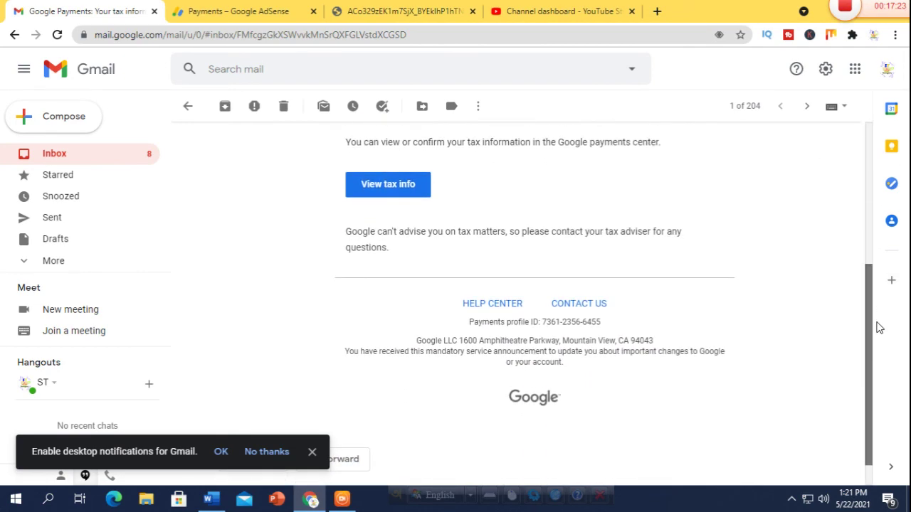
pyautogui.click(388, 184)
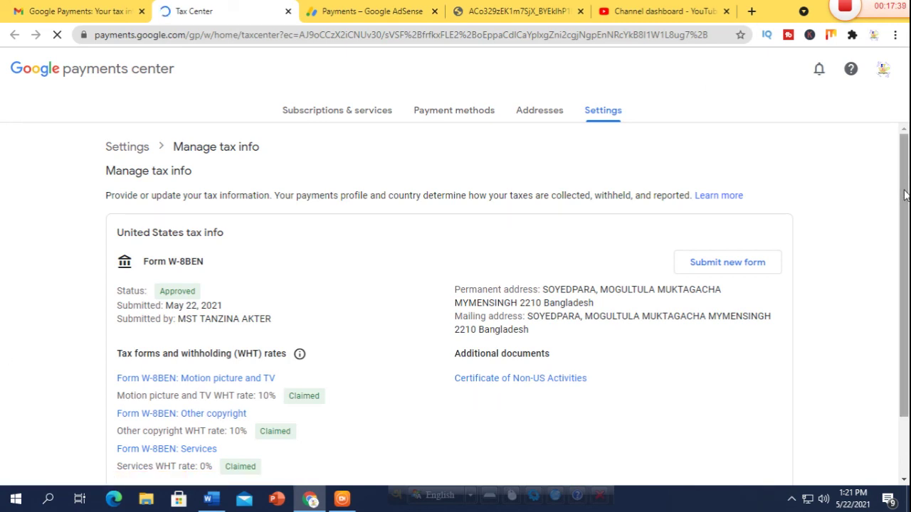
# Step: Review the approved W-8BEN withholding rates in the Tax Center, then reread the approval email in Gmail
pyautogui.scroll(-1, 905, 195)
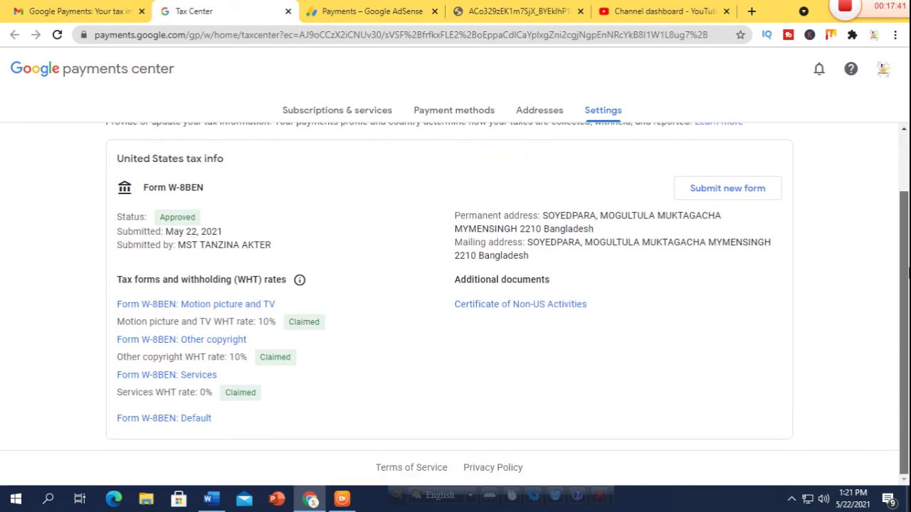
pyautogui.scroll(1, 907, 281)
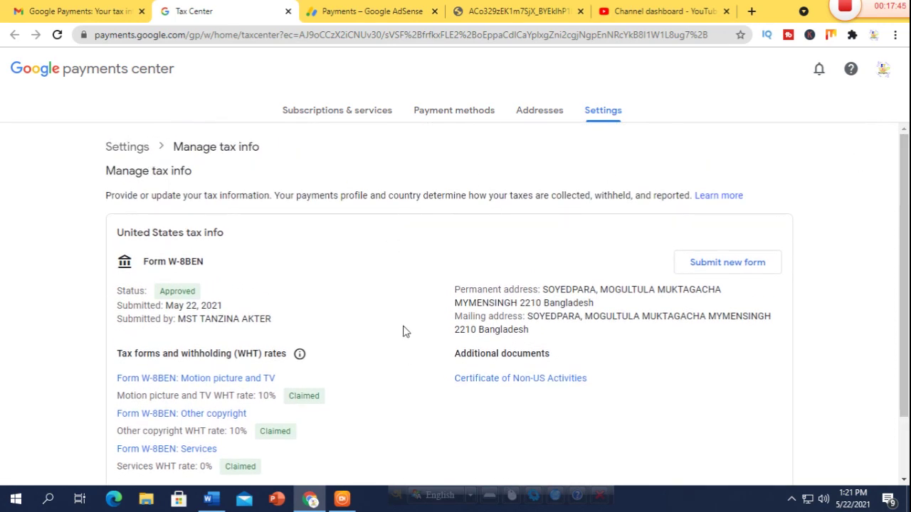
pyautogui.click(79, 11)
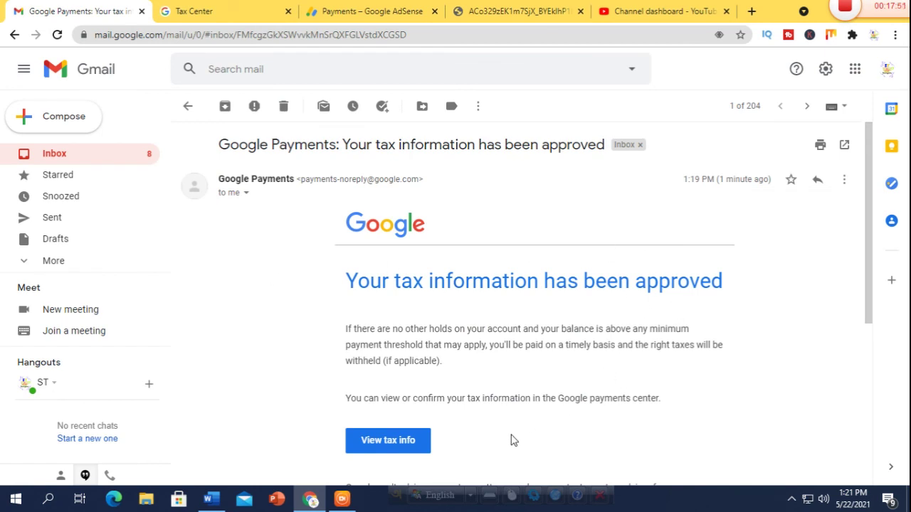
pyautogui.scroll(-1, 512, 437)
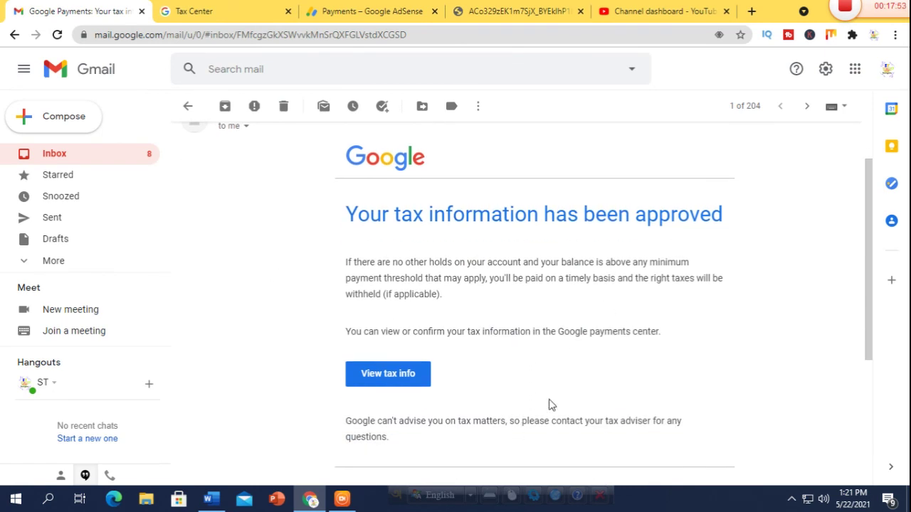
pyautogui.scroll(1, 550, 404)
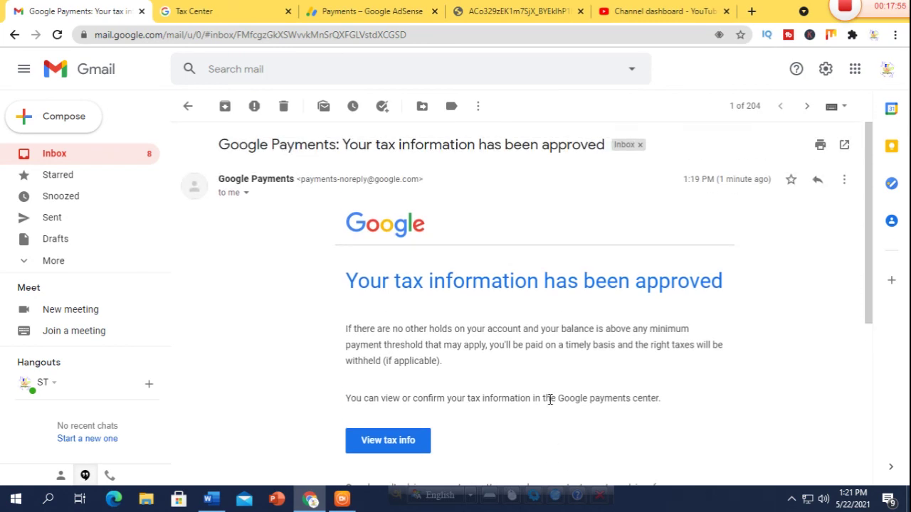
pyautogui.scroll(-1, 550, 400)
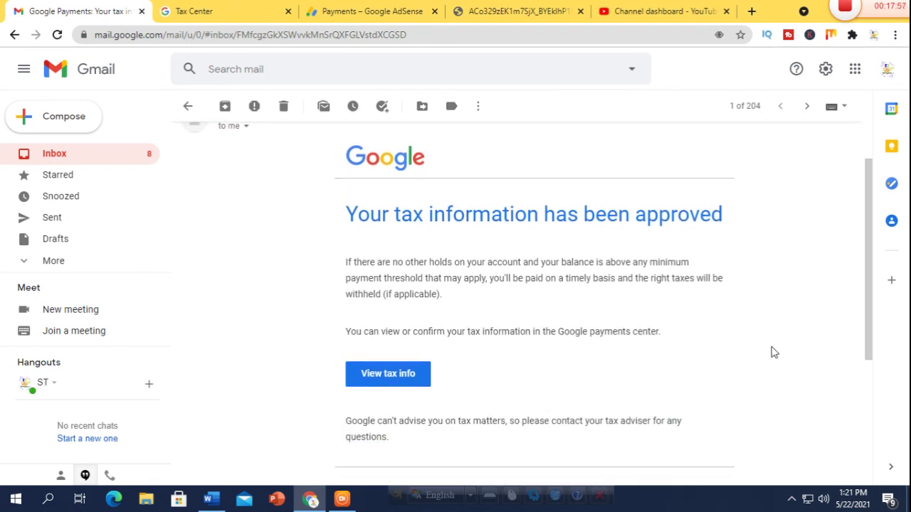